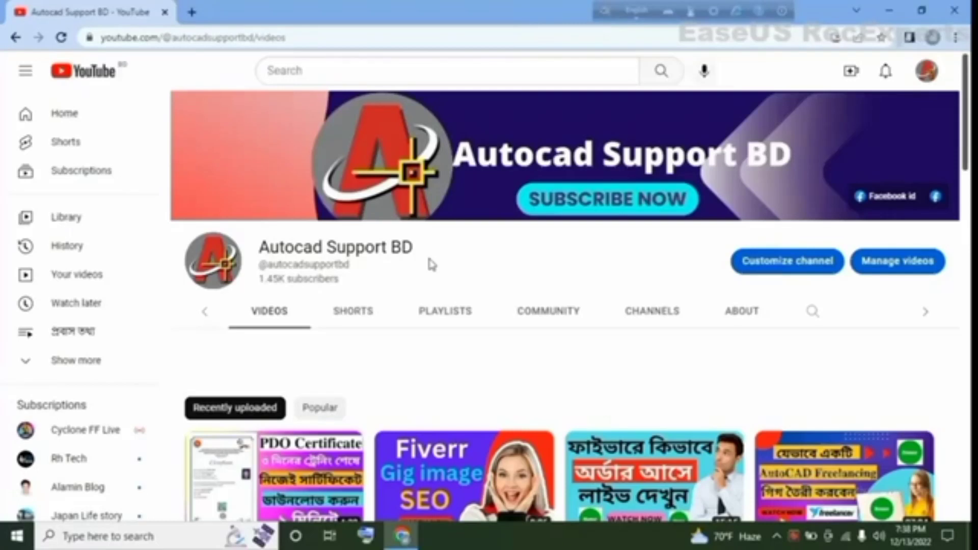
# Step: Highlight the Autocad Support channel name and scroll through the channel's videos
pyautogui.moveTo(414, 247); pyautogui.dragTo(257, 257)
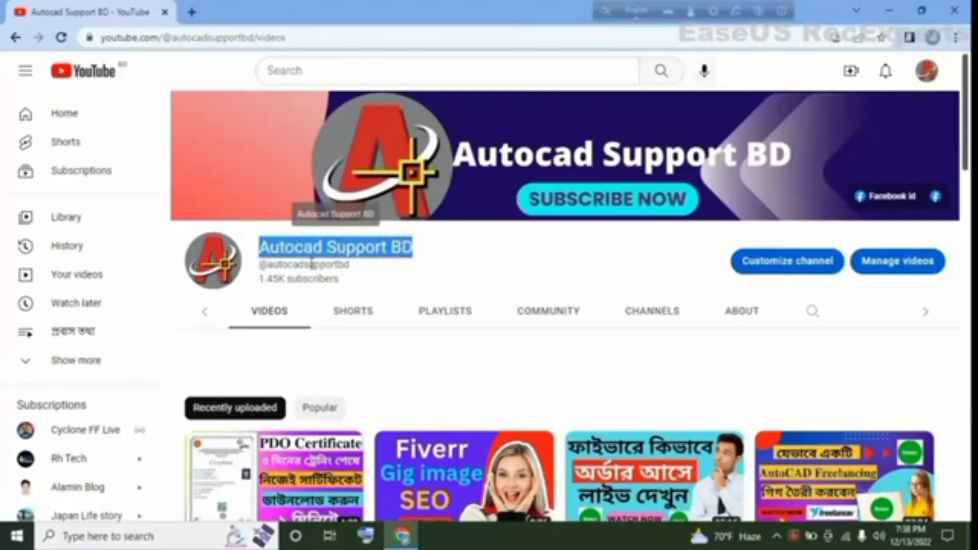
pyautogui.click(432, 266)
pyautogui.scroll(-3, 448, 259)
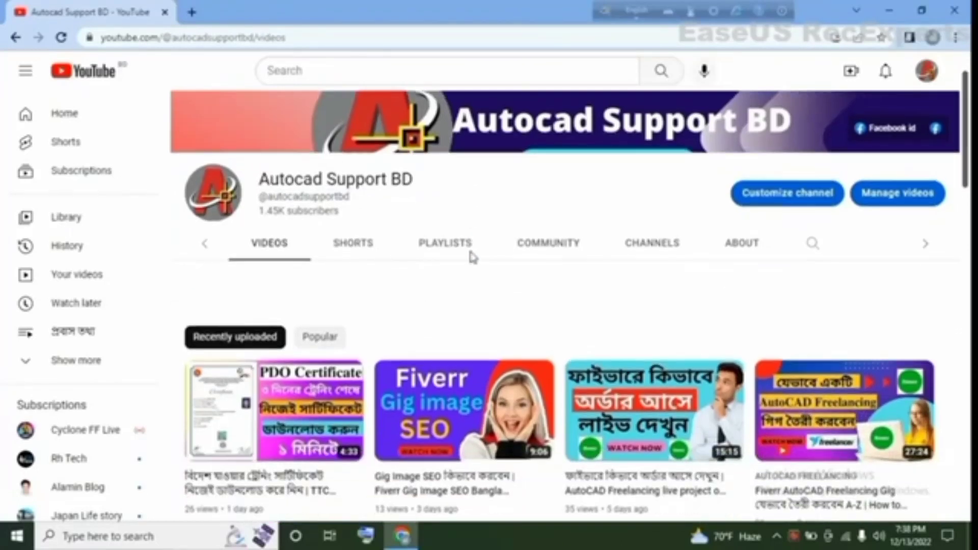
pyautogui.scroll(-2, 509, 255)
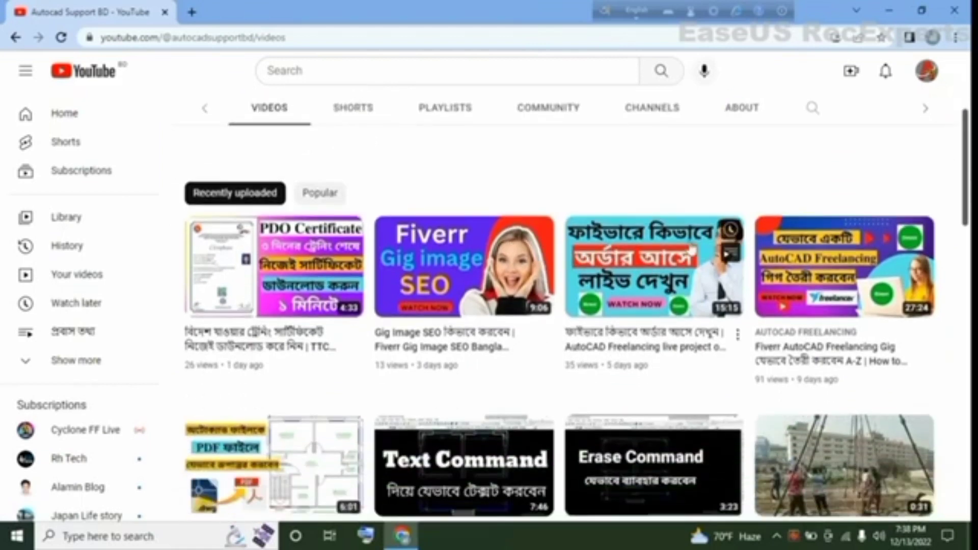
pyautogui.moveTo(733, 260)
pyautogui.scroll(-4, 840, 270)
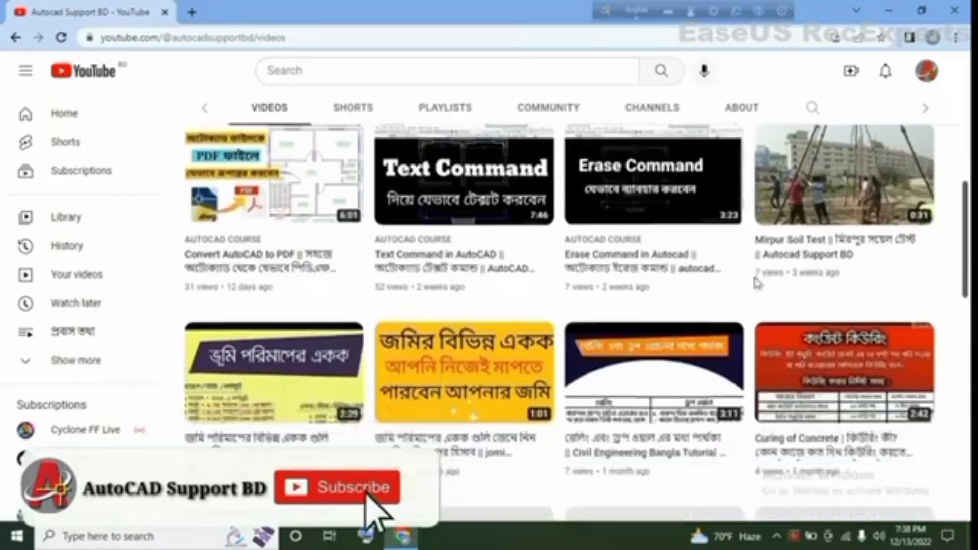
pyautogui.scroll(4, 662, 356)
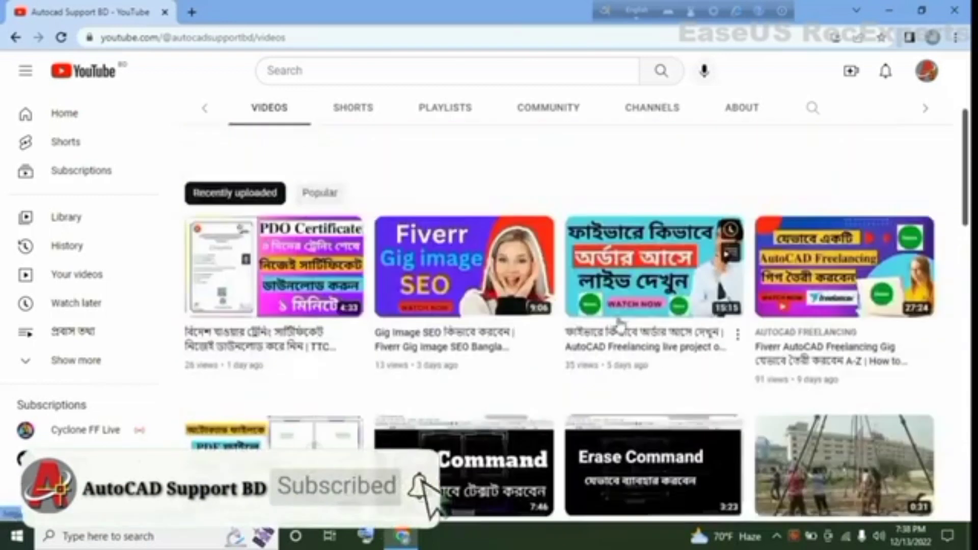
pyautogui.scroll(4, 541, 312)
pyautogui.moveTo(257, 248); pyautogui.dragTo(417, 258)
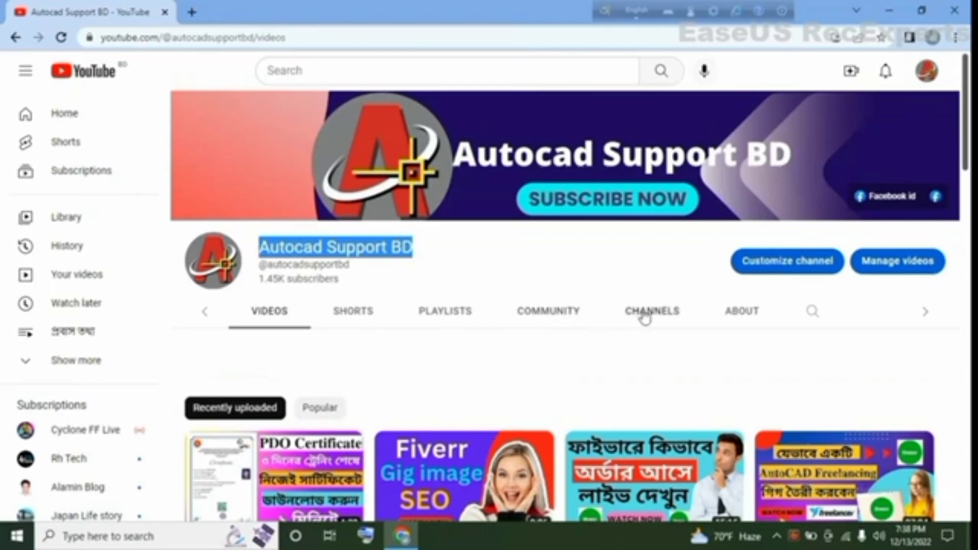
# Step: Show the channel's Playlists page and scroll through its playlists
pyautogui.click(476, 319)
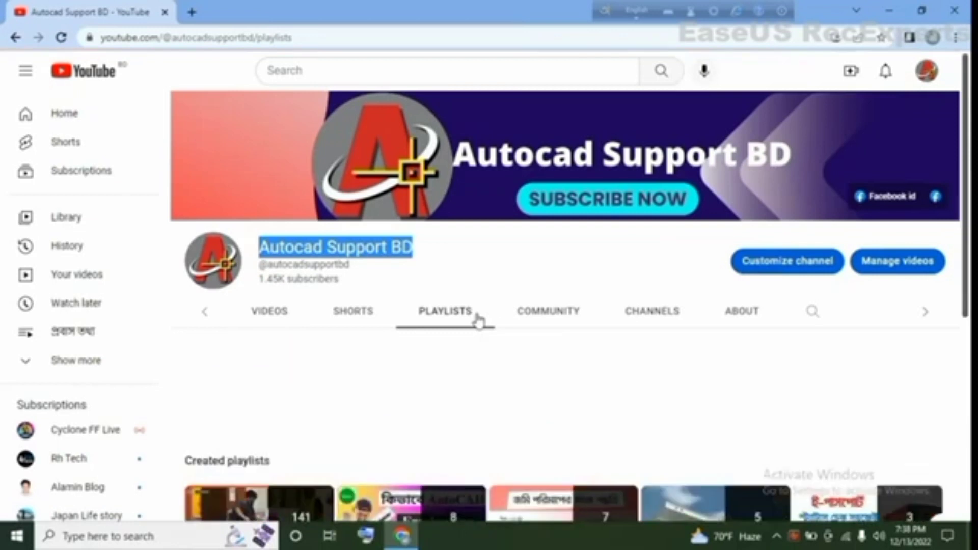
pyautogui.scroll(-3, 476, 320)
pyautogui.scroll(-2, 475, 320)
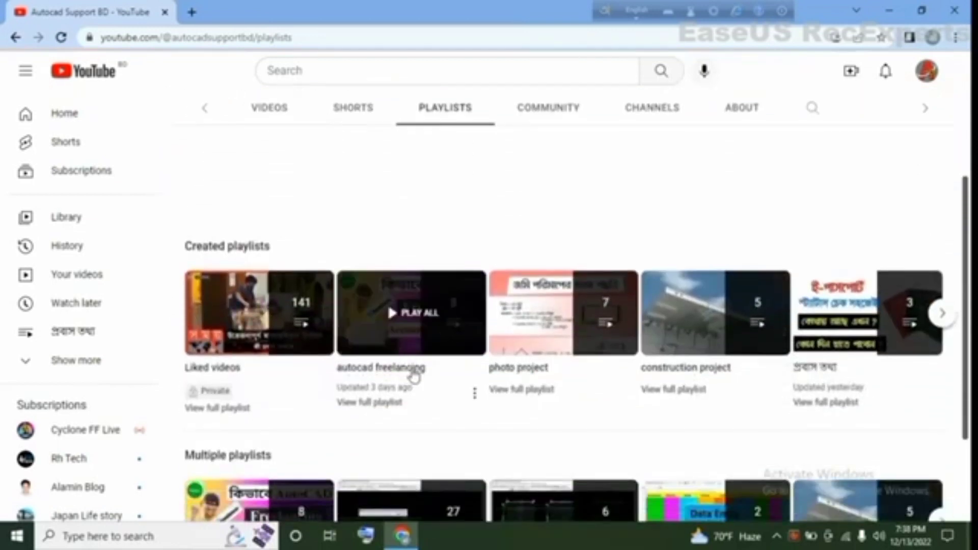
pyautogui.scroll(-3, 753, 365)
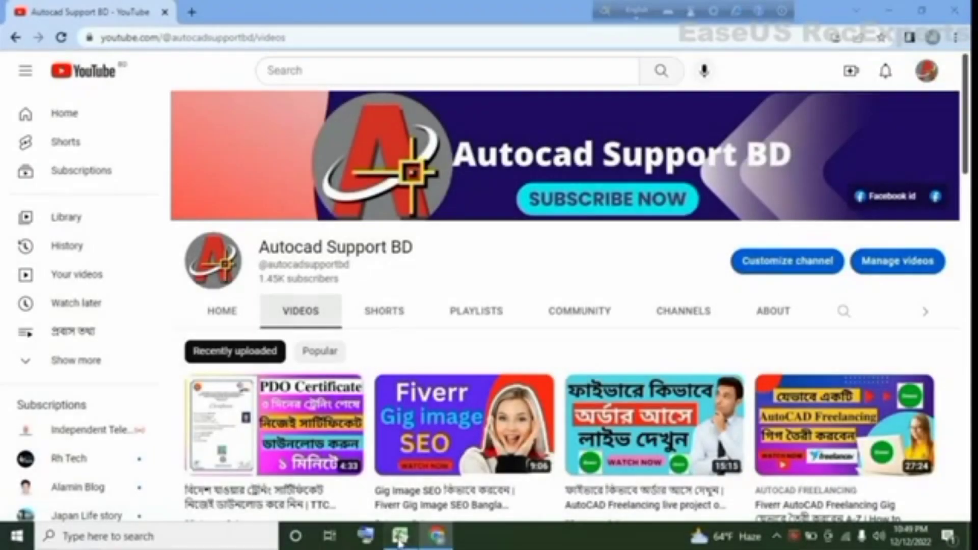
# Step: Copy the company name Limoneira Co from cell A2 of the lead list
pyautogui.click(399, 536)
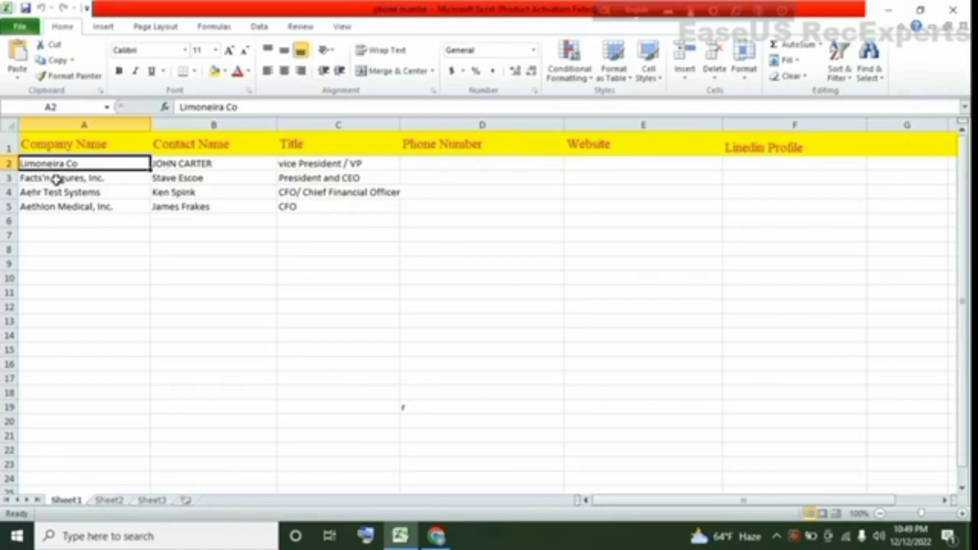
pyautogui.doubleClick(79, 164)
pyautogui.moveTo(79, 164); pyautogui.dragTo(27, 173)
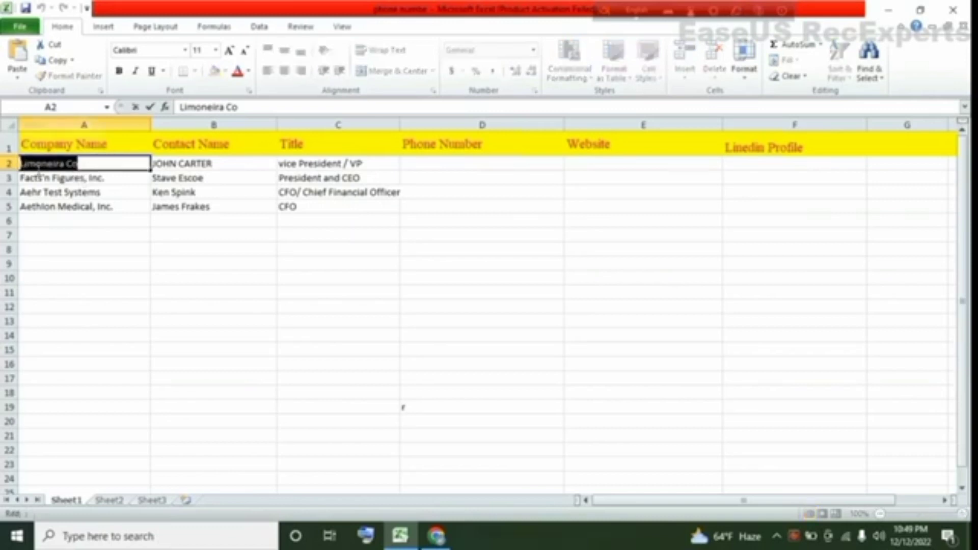
pyautogui.rightClick(59, 177)
pyautogui.click(66, 185)
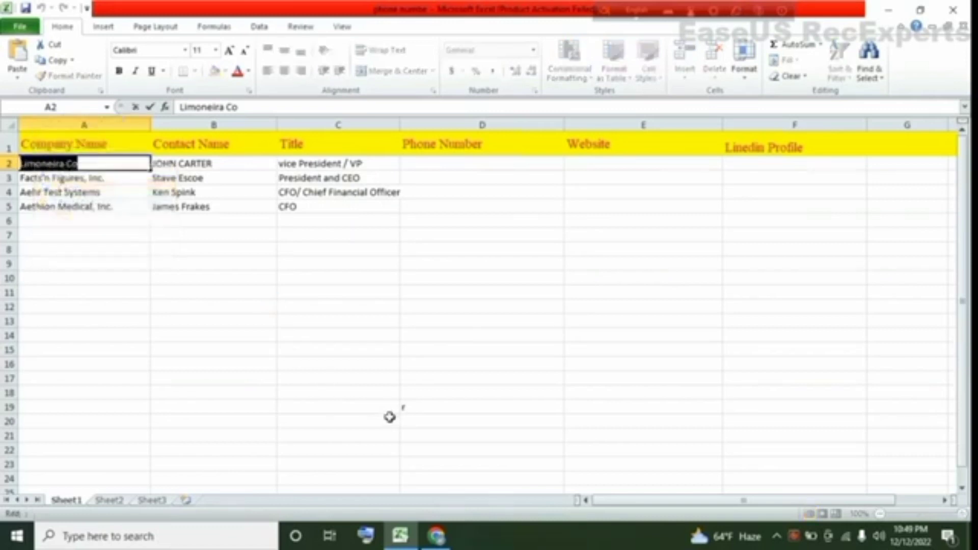
pyautogui.click(437, 535)
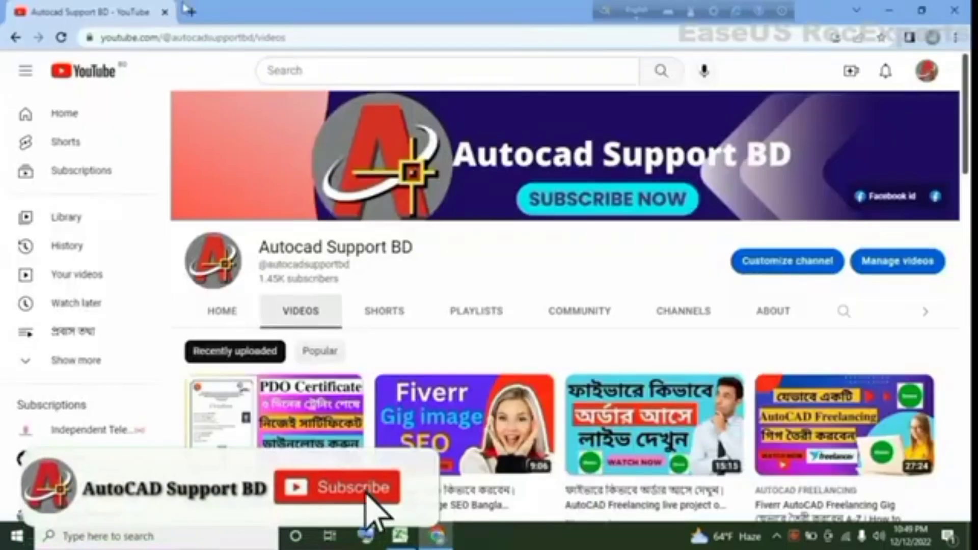
# Step: Search Limoneira Co in a new Chrome tab and open limoneira.com
pyautogui.click(184, 12)
pyautogui.click(105, 38)
pyautogui.rightClick(107, 38)
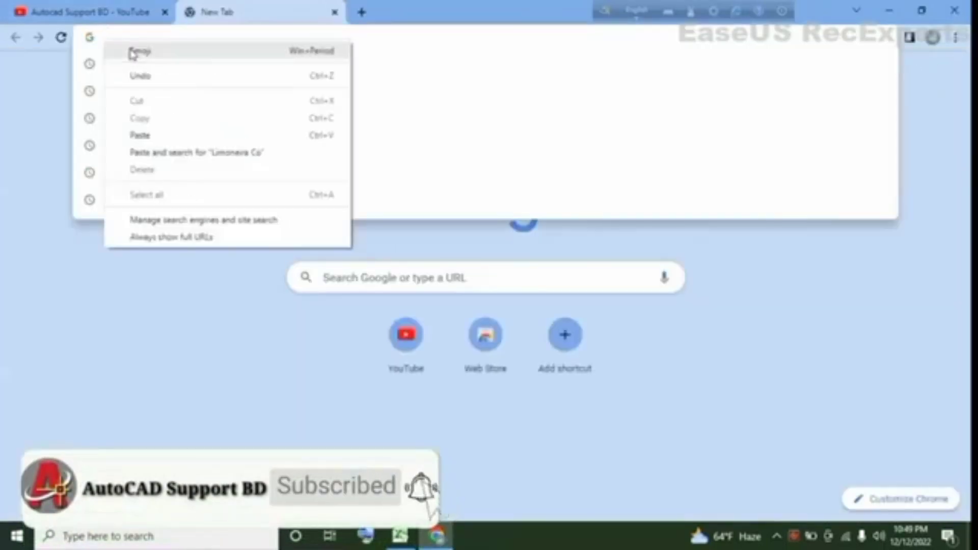
pyautogui.click(146, 135)
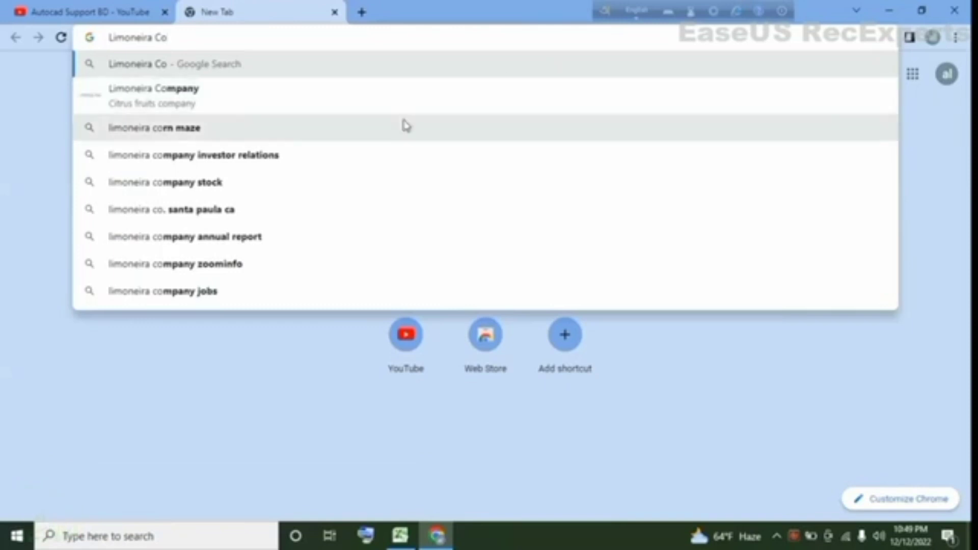
pyautogui.press('Return')
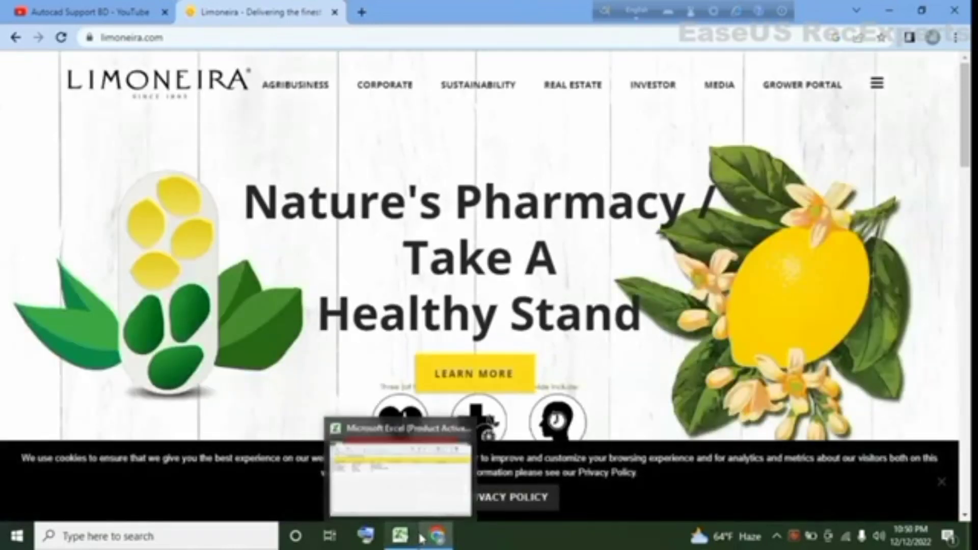
pyautogui.click(399, 535)
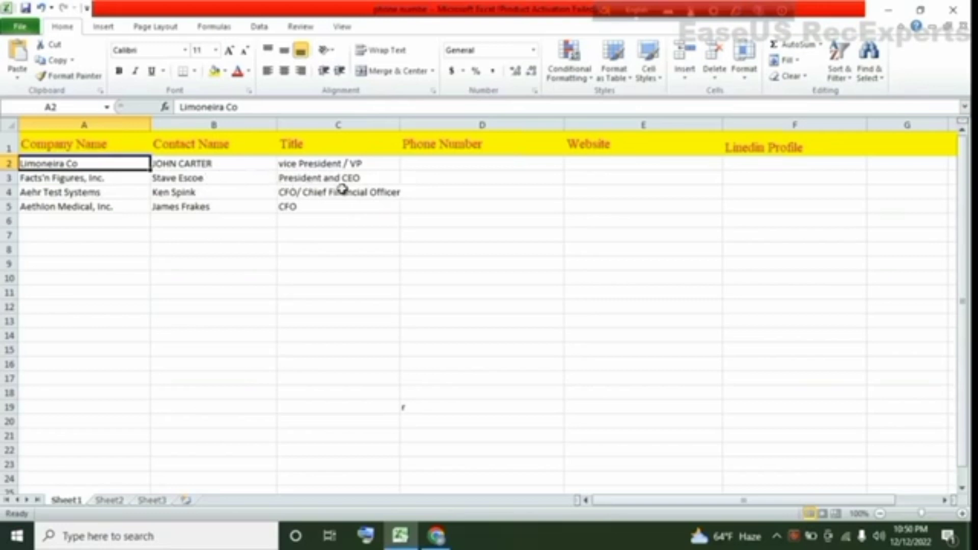
# Step: Select Limoneira Co's Phone Number cell D2, then go back to the Limoneira website
pyautogui.click(453, 168)
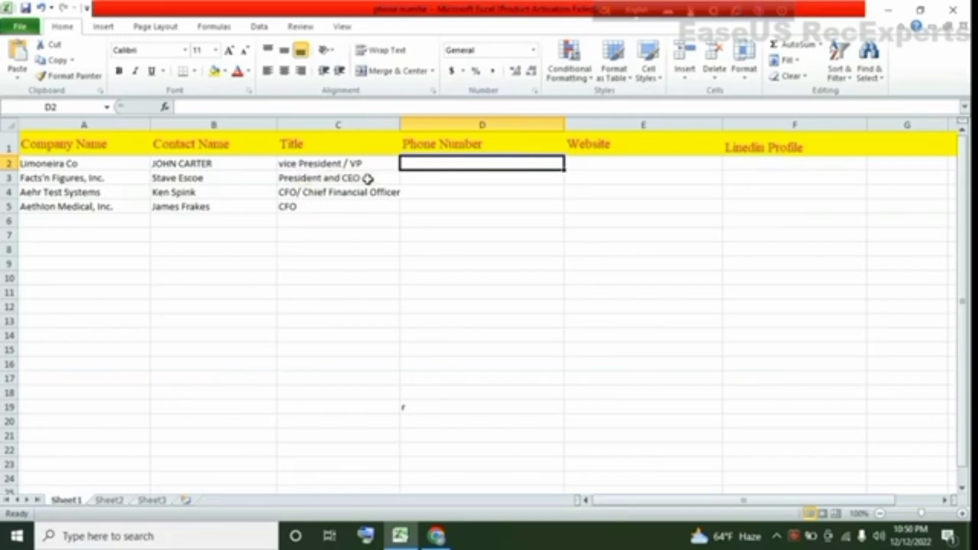
pyautogui.click(436, 534)
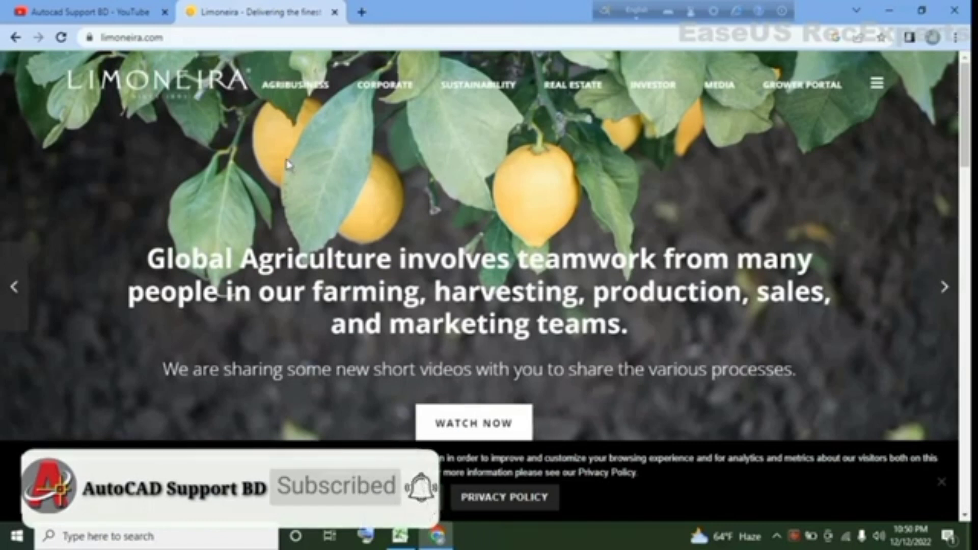
# Step: Go through Corporate to Limoneira's Our Team page and scroll to the Sales team
pyautogui.click(300, 86)
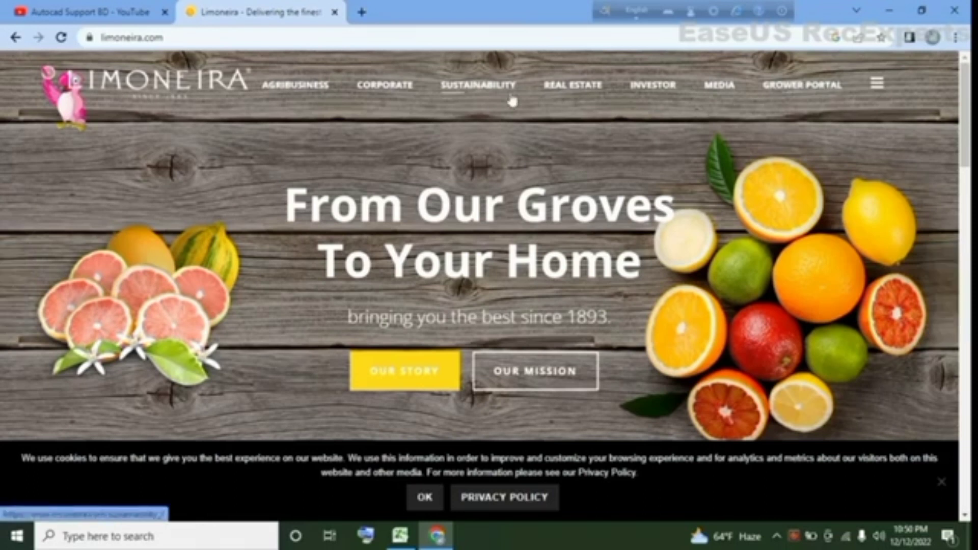
pyautogui.click(397, 93)
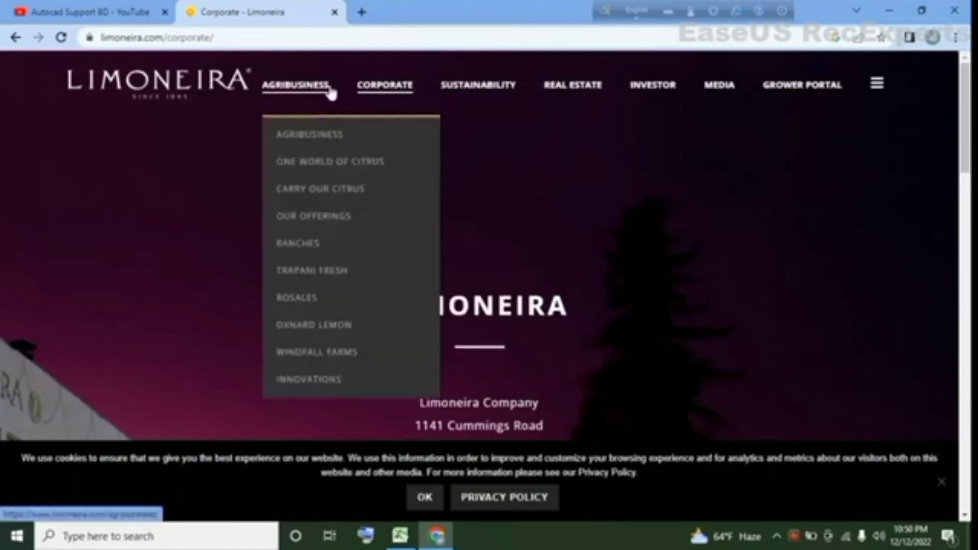
pyautogui.moveTo(384, 84)
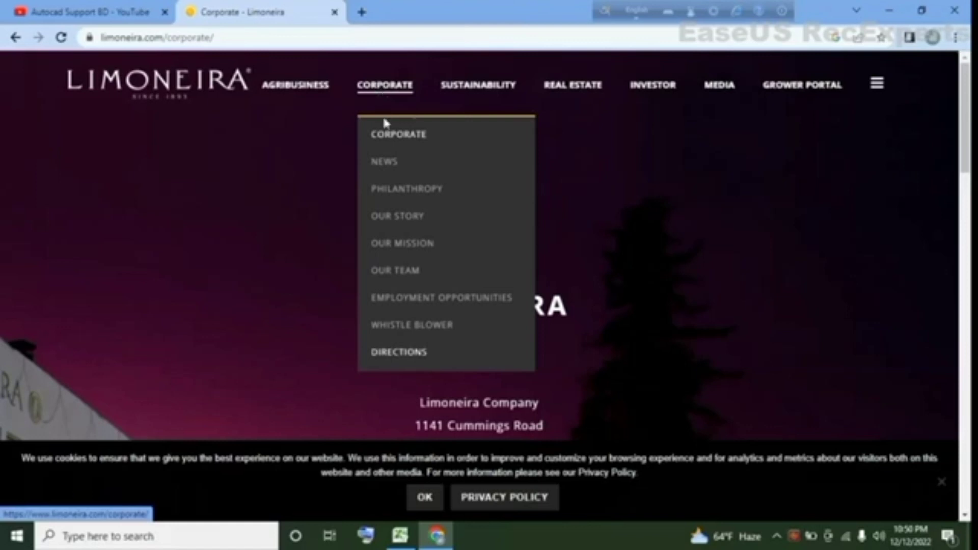
pyautogui.click(405, 280)
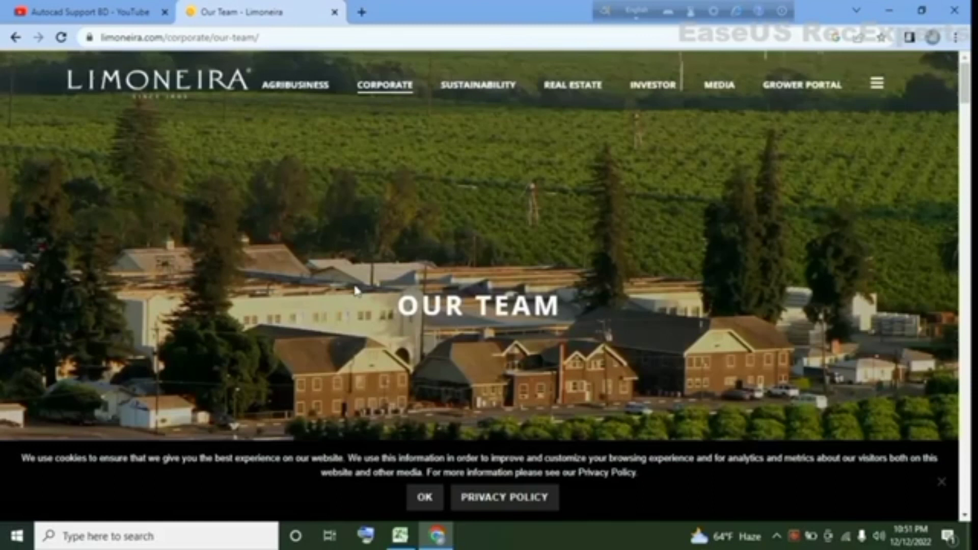
pyautogui.scroll(-3, 351, 278)
pyautogui.scroll(-5, 357, 277)
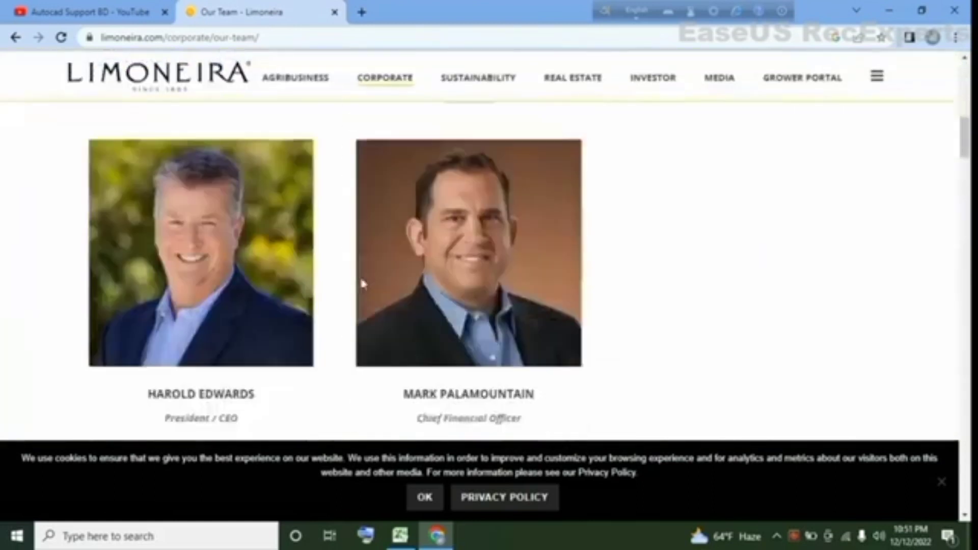
pyautogui.scroll(-2, 367, 282)
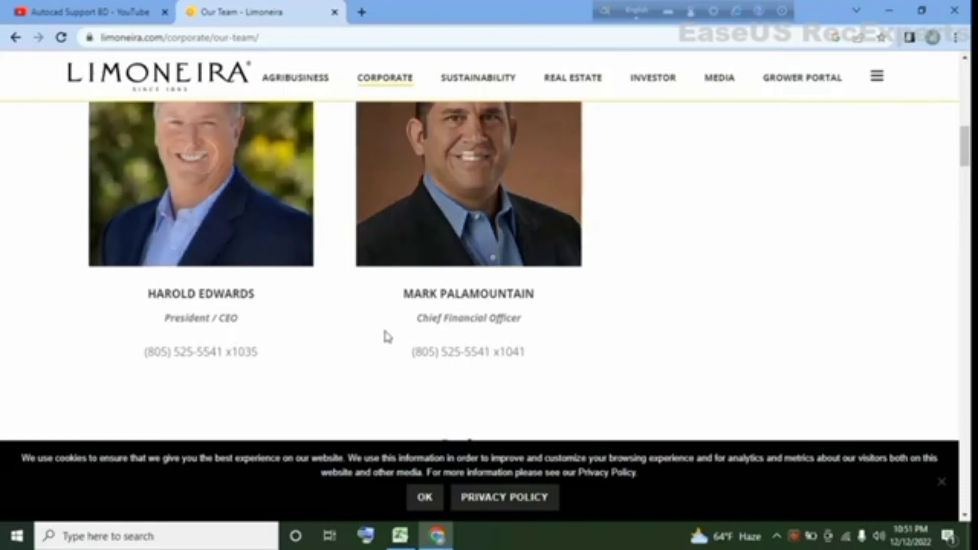
pyautogui.scroll(-3, 392, 338)
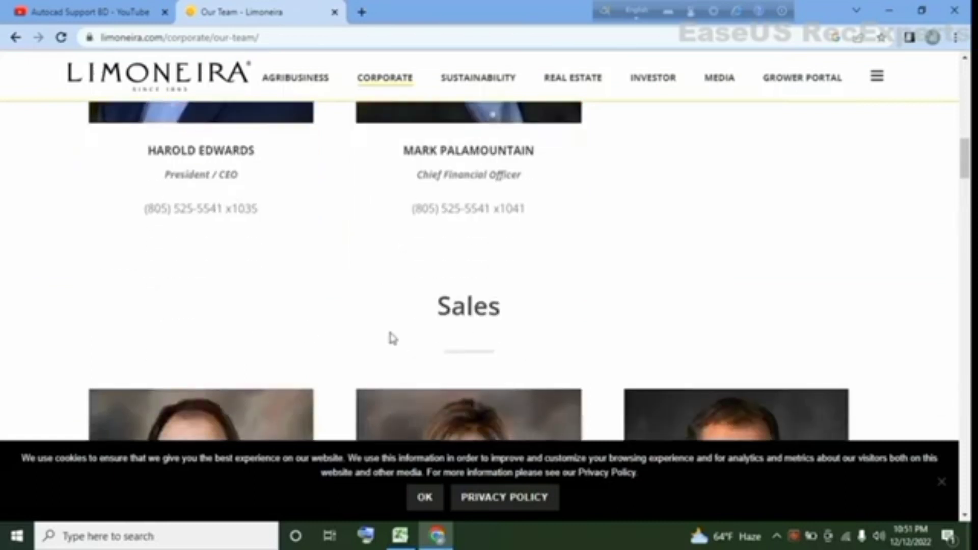
pyautogui.scroll(-5, 392, 337)
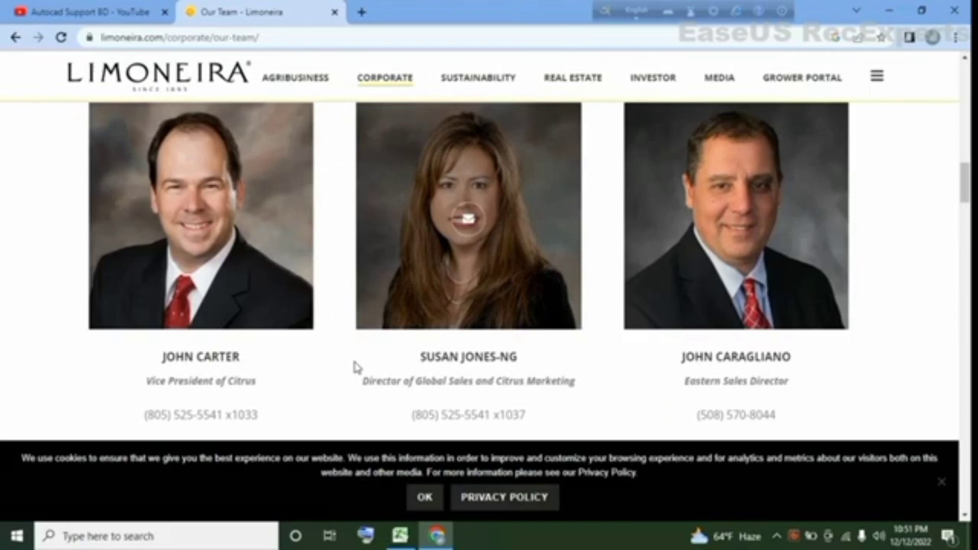
pyautogui.scroll(-3, 357, 367)
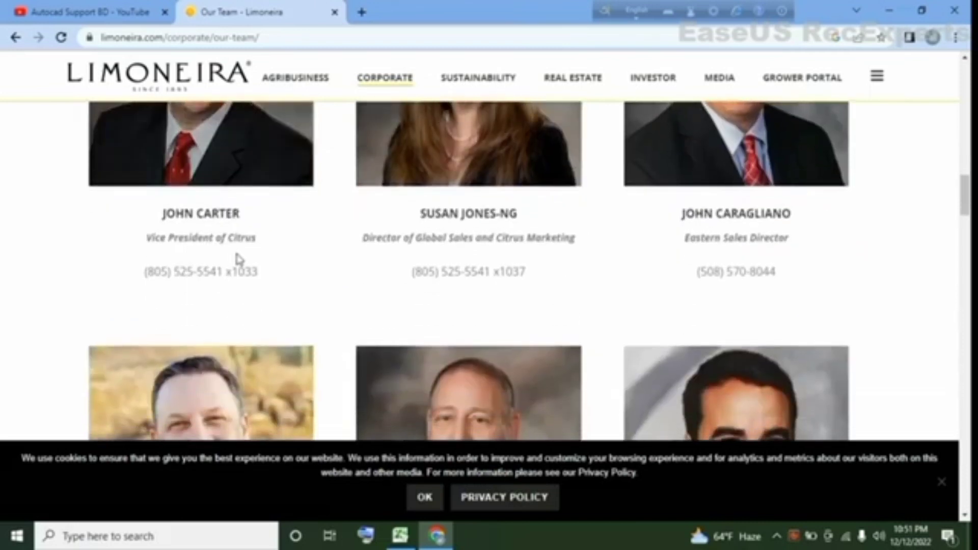
pyautogui.scroll(3, 237, 255)
pyautogui.scroll(-3, 239, 267)
pyautogui.moveTo(261, 274); pyautogui.dragTo(155, 273)
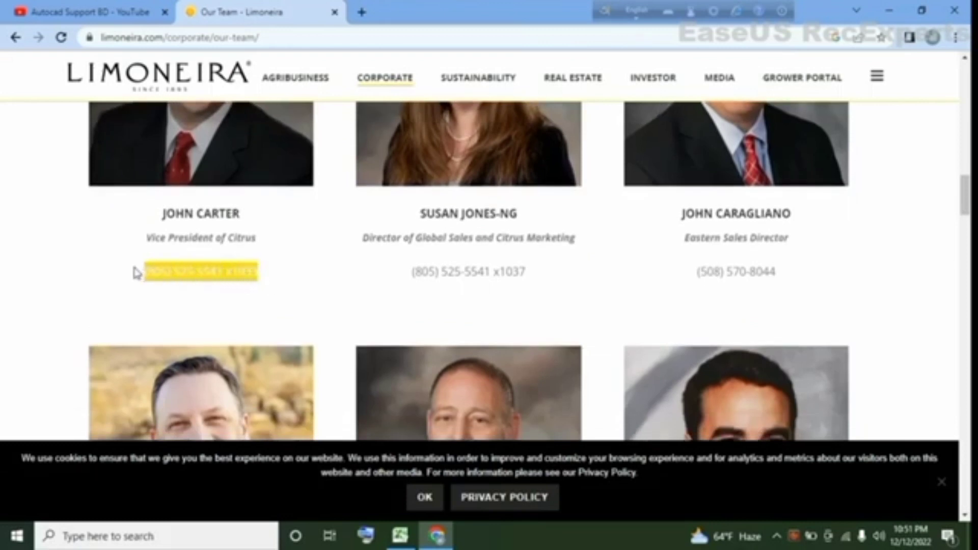
pyautogui.rightClick(170, 271)
pyautogui.click(205, 278)
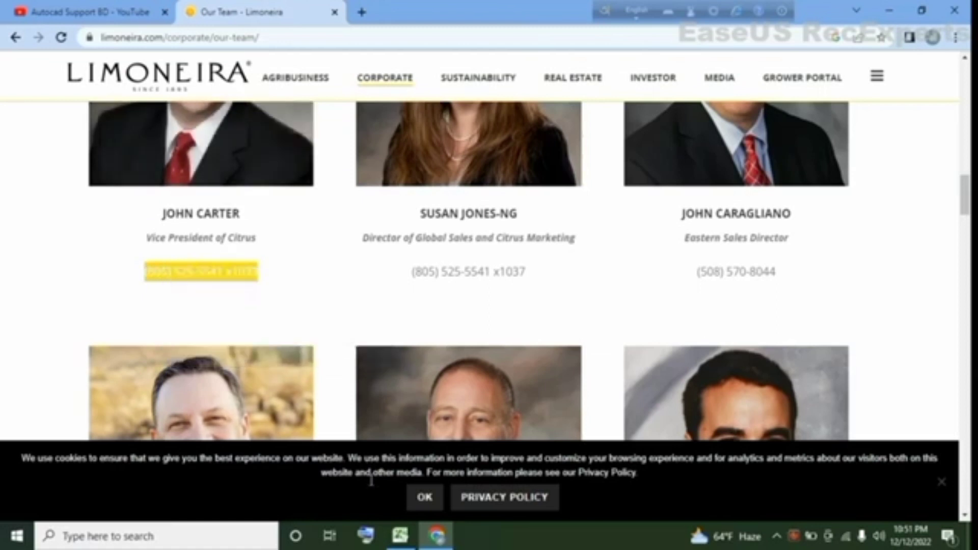
pyautogui.click(400, 535)
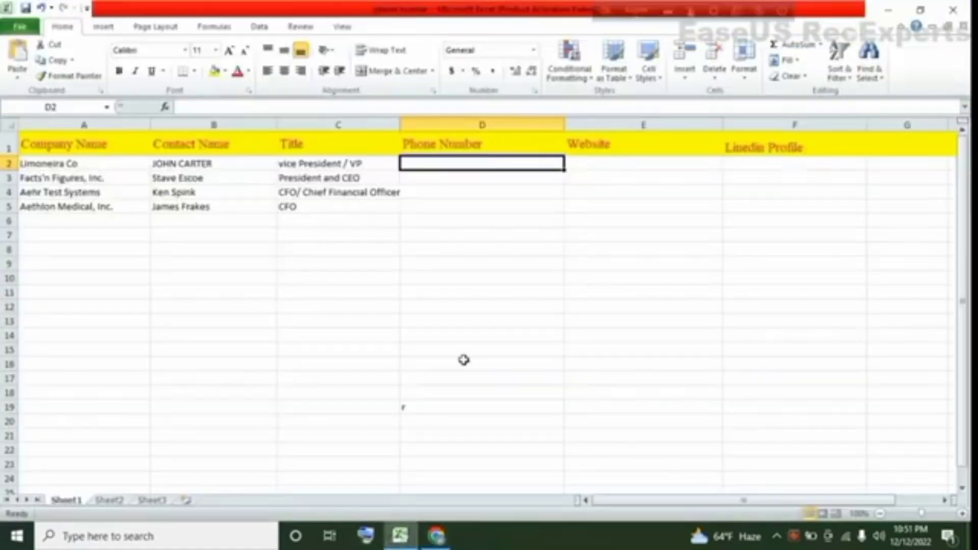
# Step: Paste the copied phone number into cell D2
pyautogui.rightClick(467, 168)
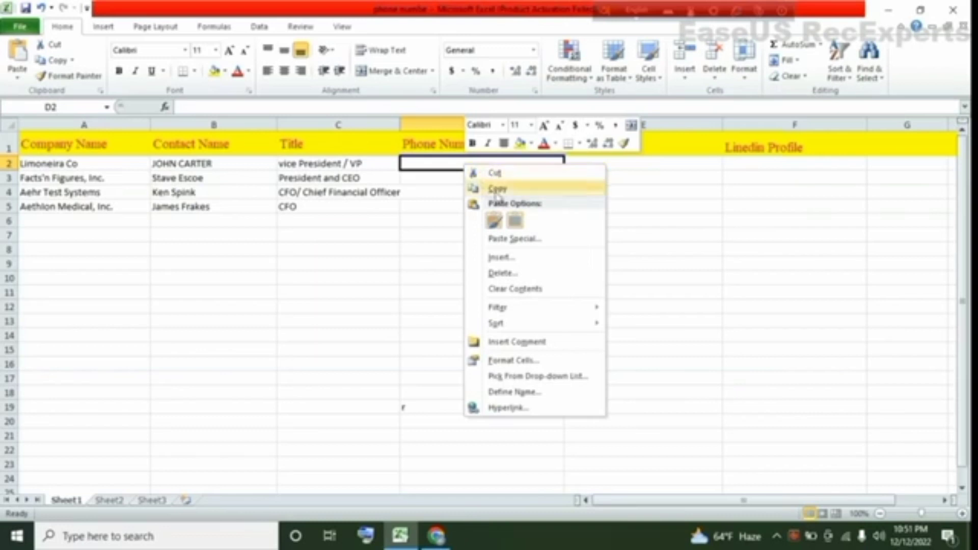
pyautogui.click(496, 222)
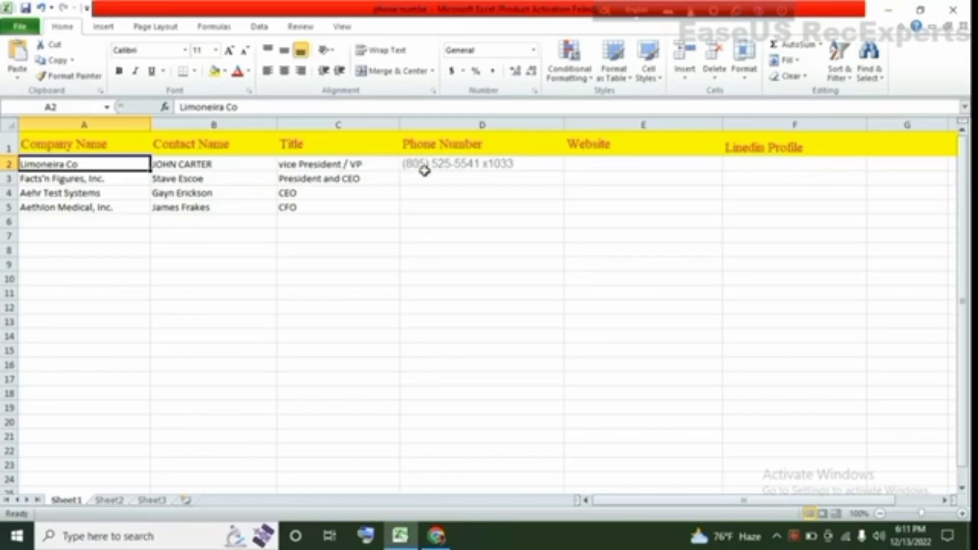
pyautogui.click(465, 171)
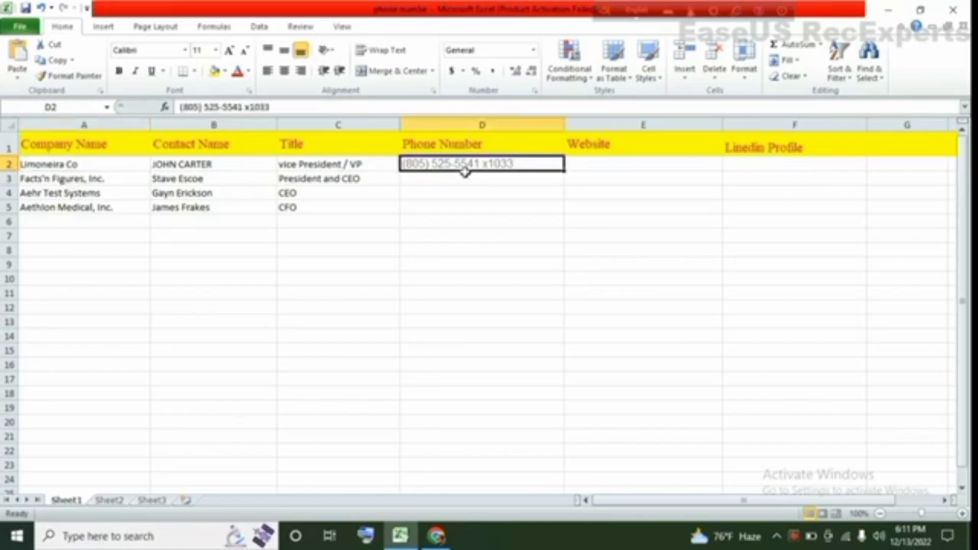
# Step: Copy the company name Facts'n Figures, Inc. from cell A3
pyautogui.click(80, 182)
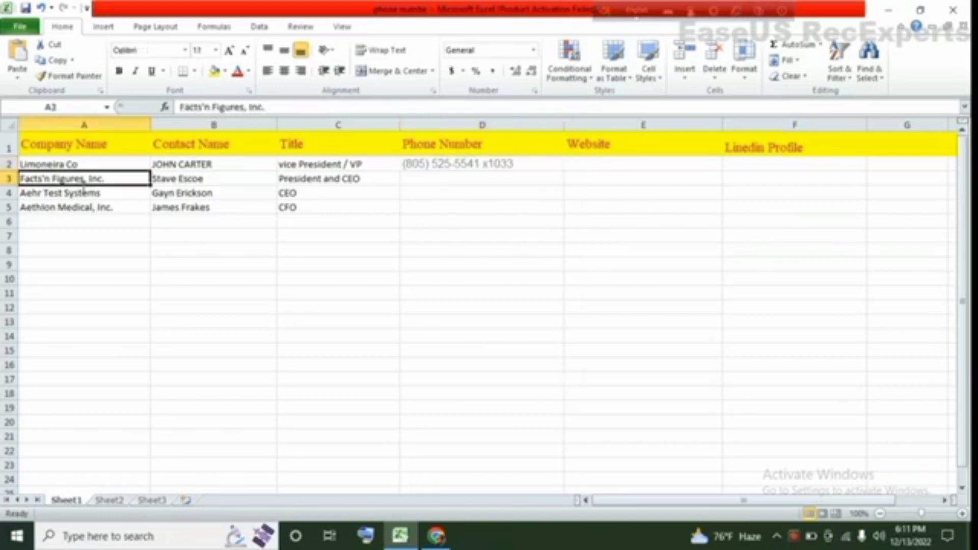
pyautogui.doubleClick(74, 180)
pyautogui.moveTo(104, 179); pyautogui.dragTo(19, 179)
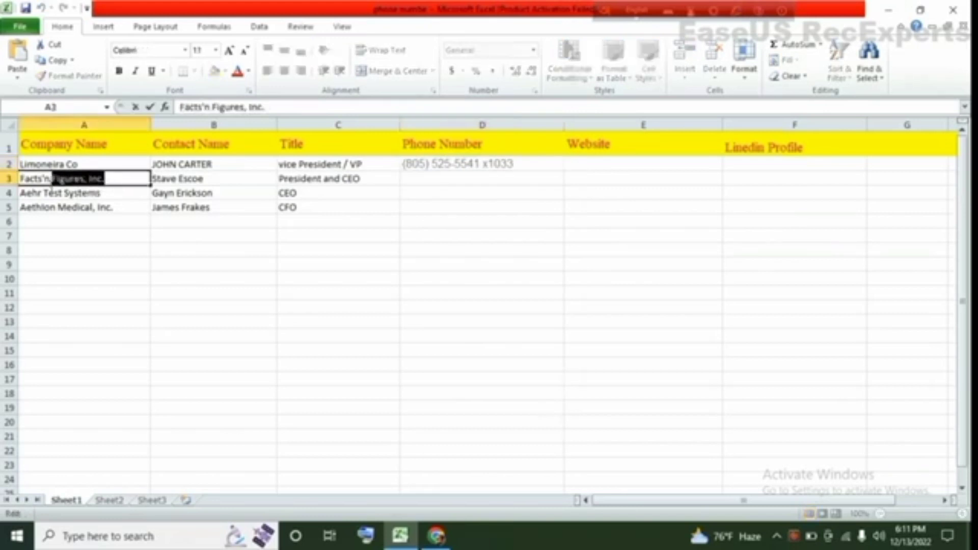
pyautogui.rightClick(46, 178)
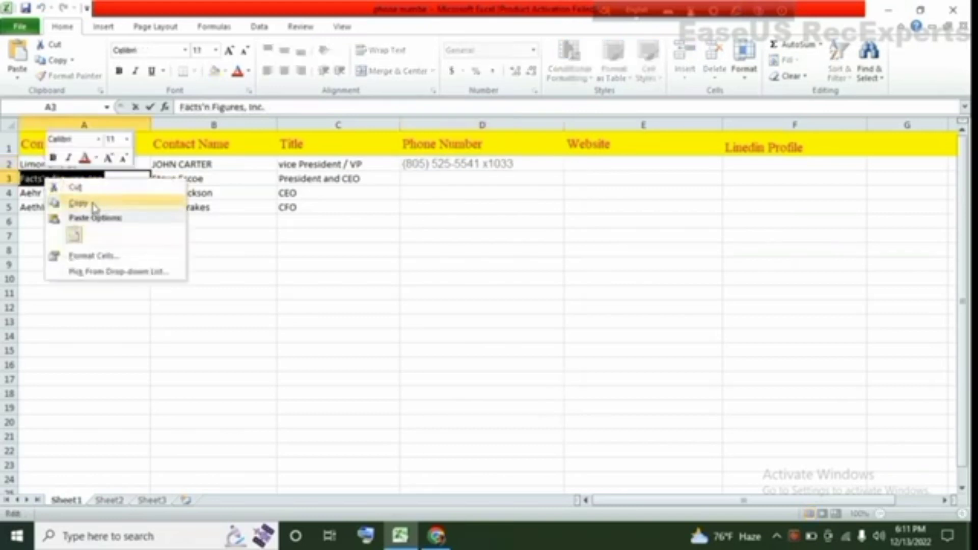
pyautogui.click(76, 203)
pyautogui.click(435, 535)
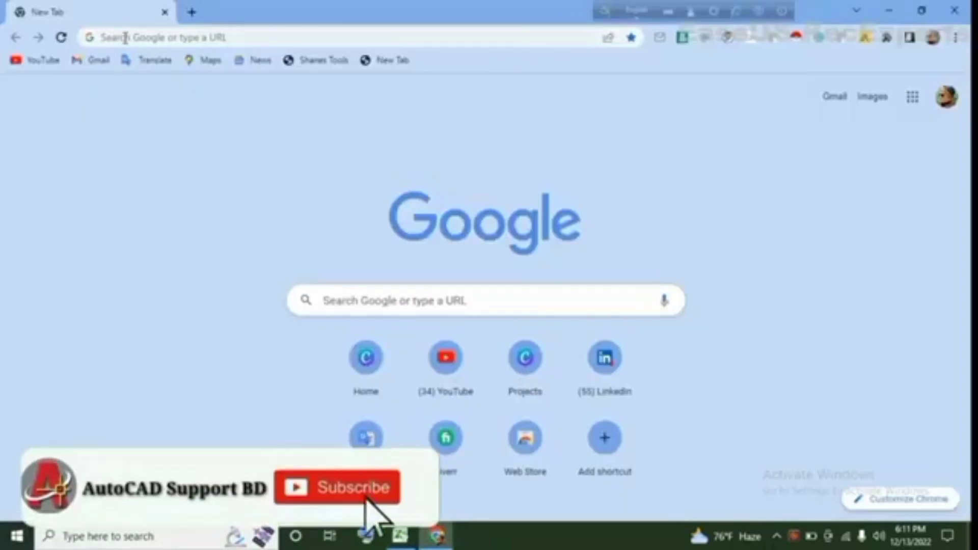
# Step: Search Facts'n Figures, Inc. and open factsnfiguresinc.com from the results
pyautogui.click(102, 37)
pyautogui.rightClick(122, 45)
pyautogui.click(177, 134)
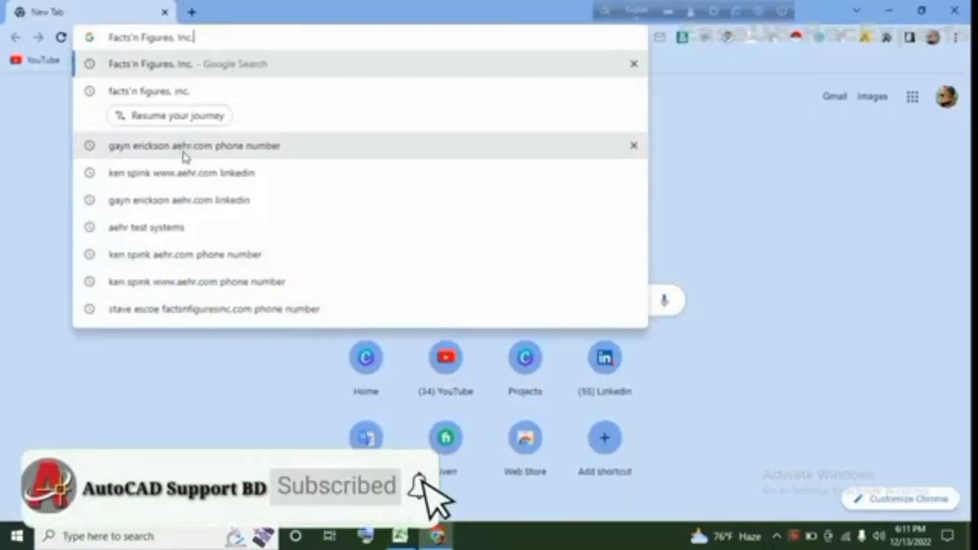
pyautogui.press('Return')
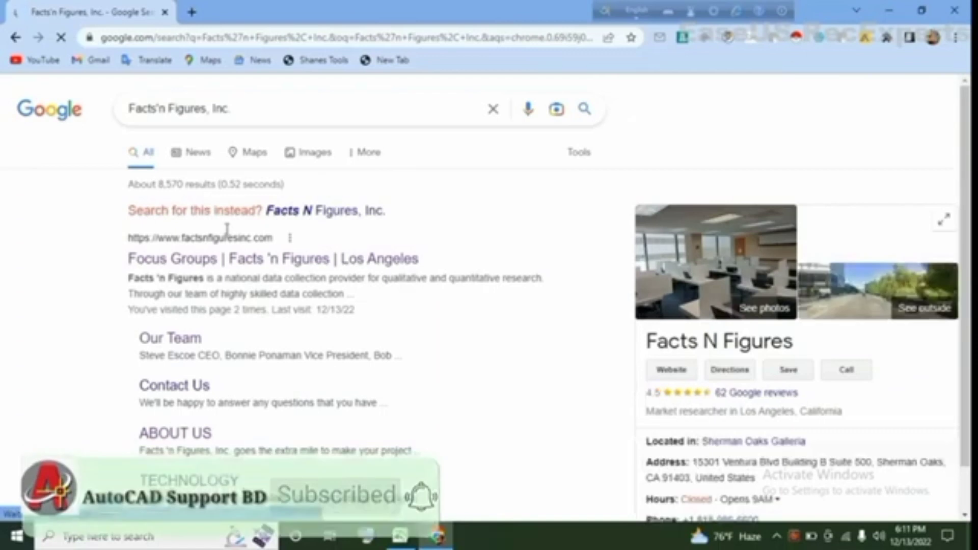
pyautogui.click(202, 261)
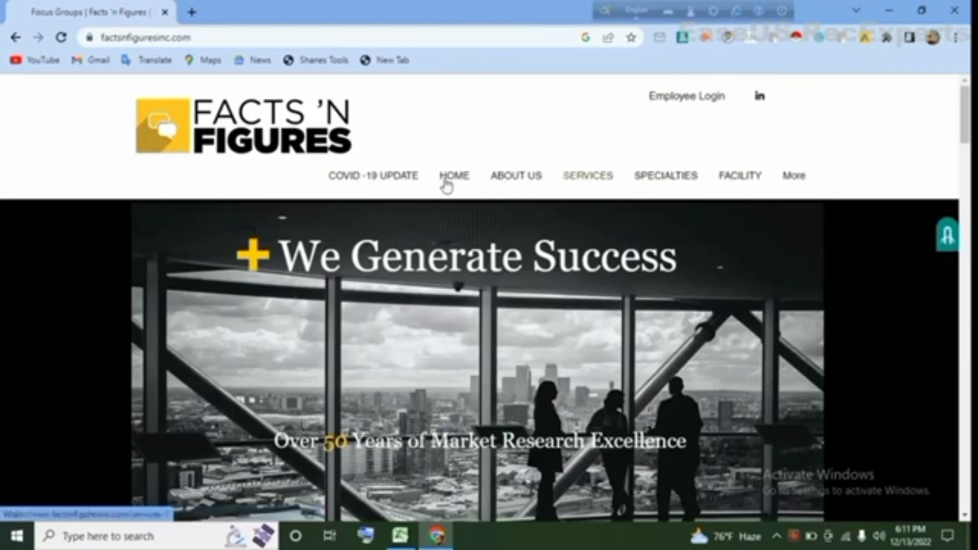
pyautogui.moveTo(515, 176)
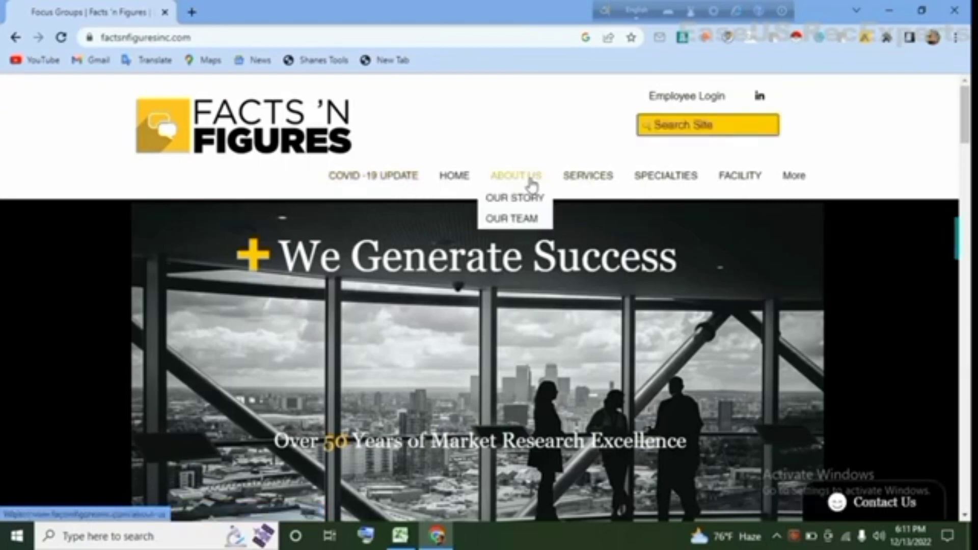
# Step: Open the Our Team page and copy the CEO's name from his bio
pyautogui.click(515, 218)
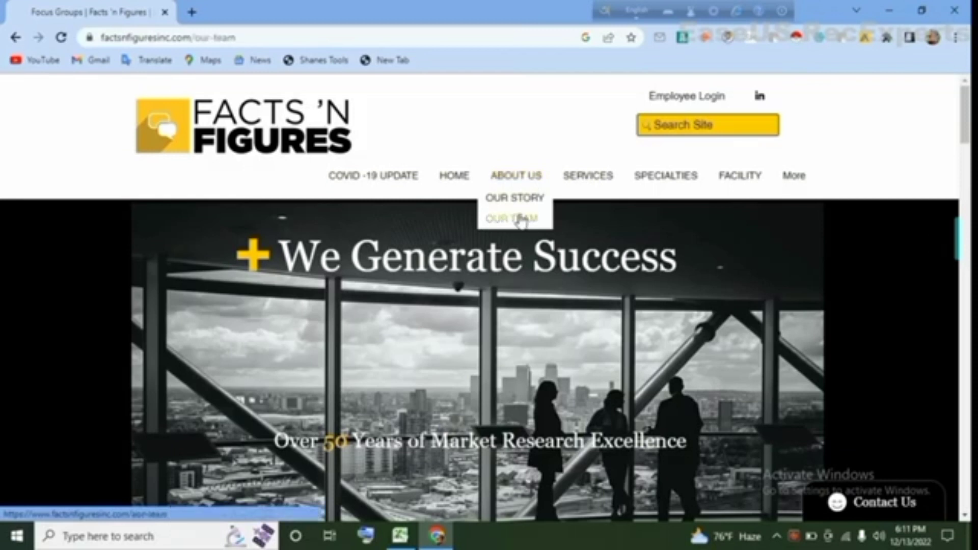
pyautogui.scroll(-3, 395, 310)
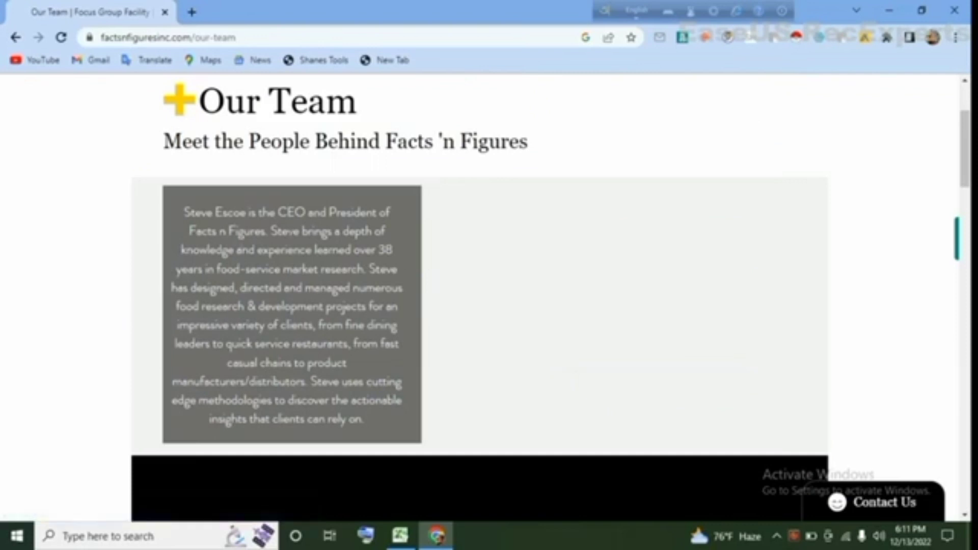
pyautogui.scroll(-1, 479, 296)
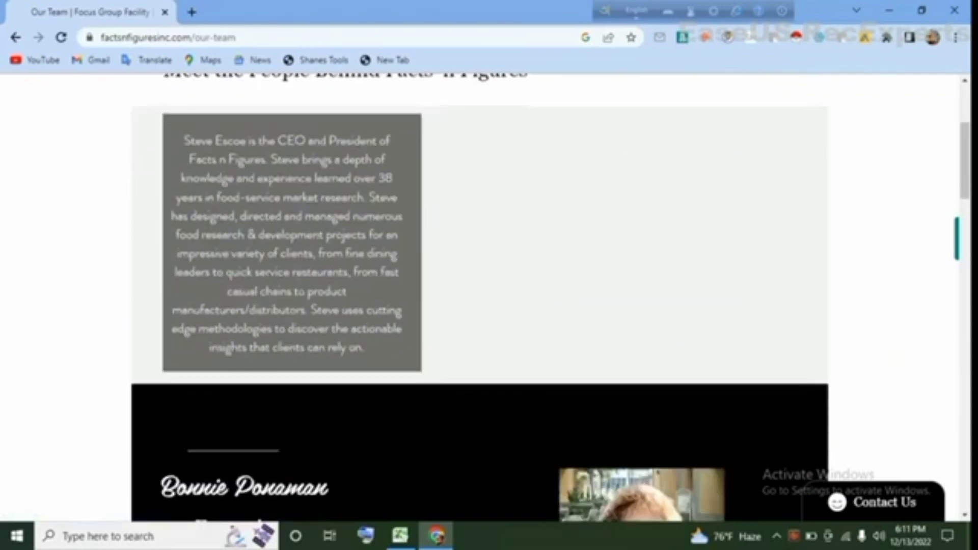
pyautogui.scroll(1, 479, 295)
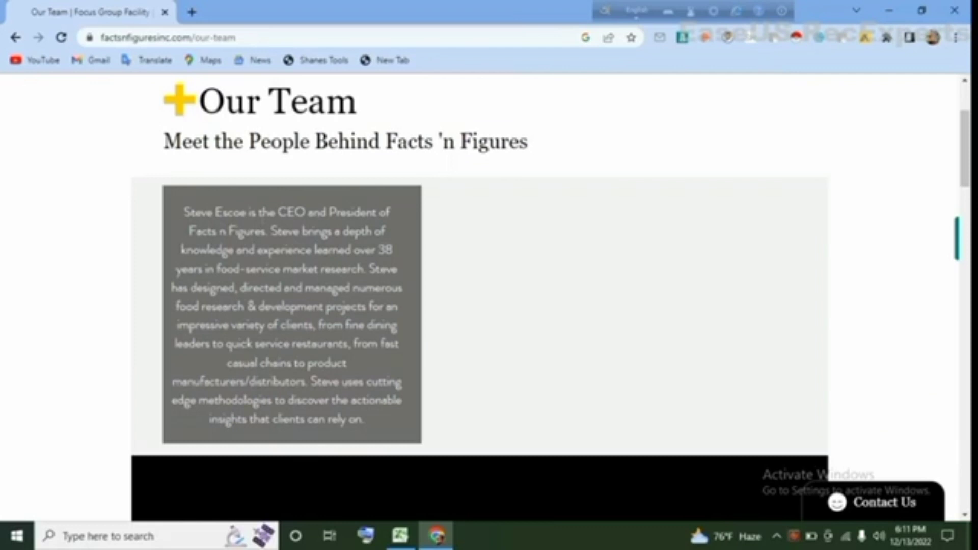
pyautogui.doubleClick(200, 212)
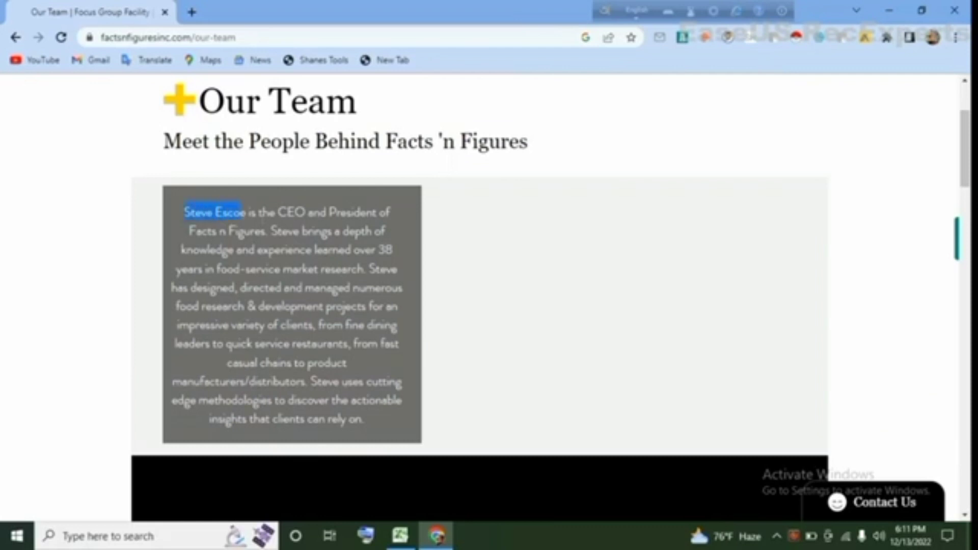
pyautogui.rightClick(250, 212)
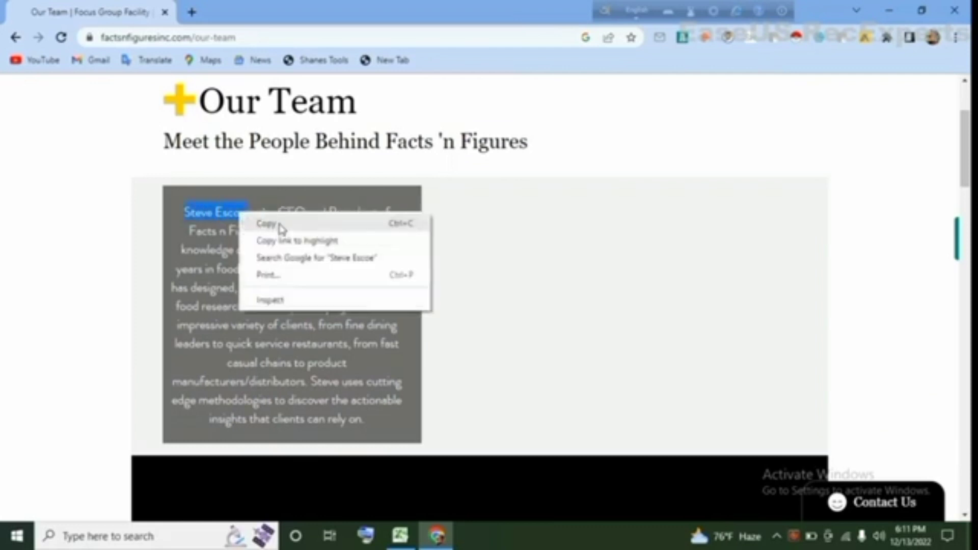
pyautogui.click(277, 225)
pyautogui.click(193, 13)
# Step: Paste the CEO's name in the new tab and copy factsnfiguresinc.com from the Our Team URL
pyautogui.click(170, 37)
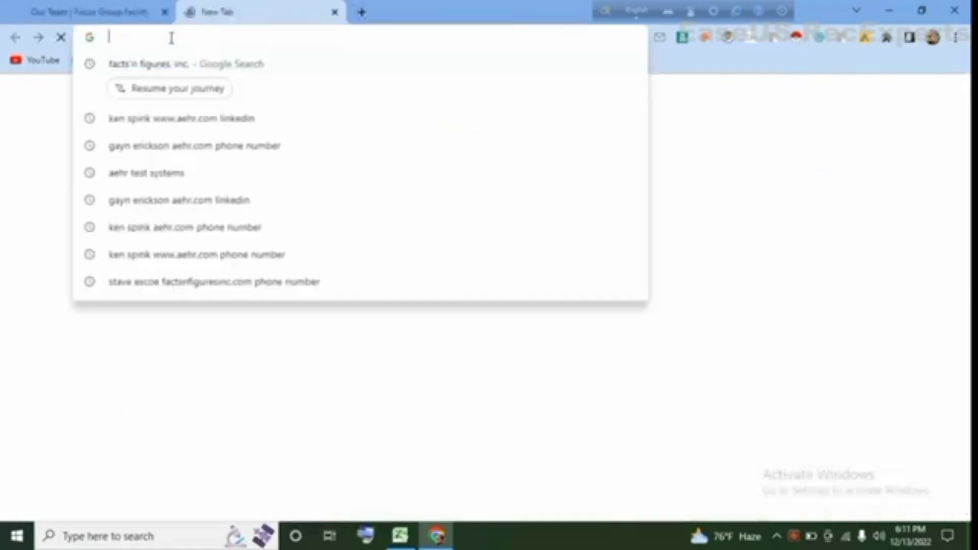
pyautogui.rightClick(165, 38)
pyautogui.click(208, 131)
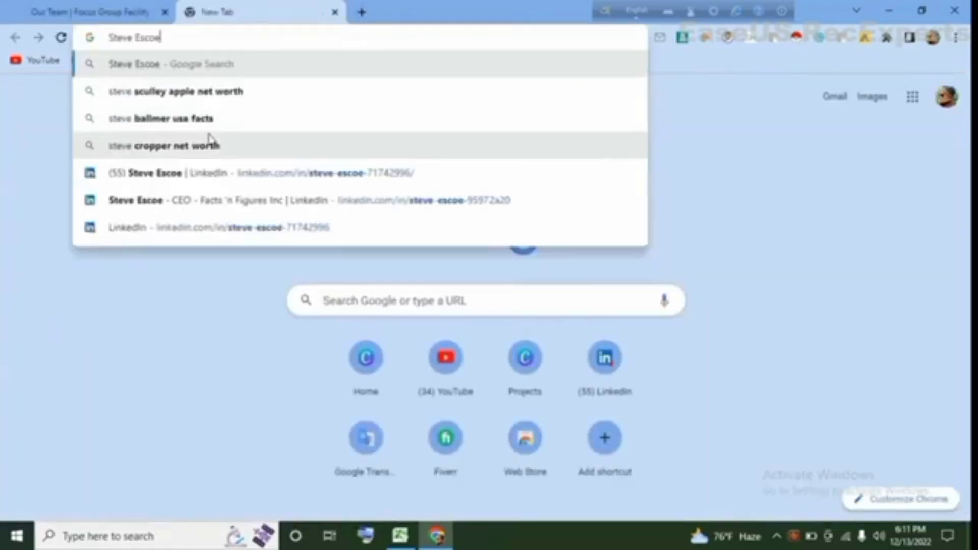
pyautogui.click(132, 13)
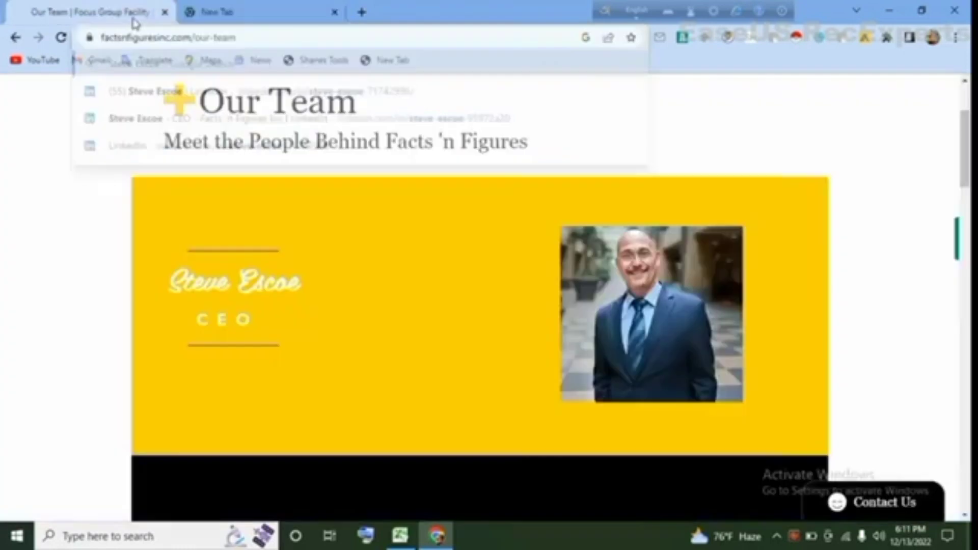
pyautogui.click(173, 39)
pyautogui.click(174, 39)
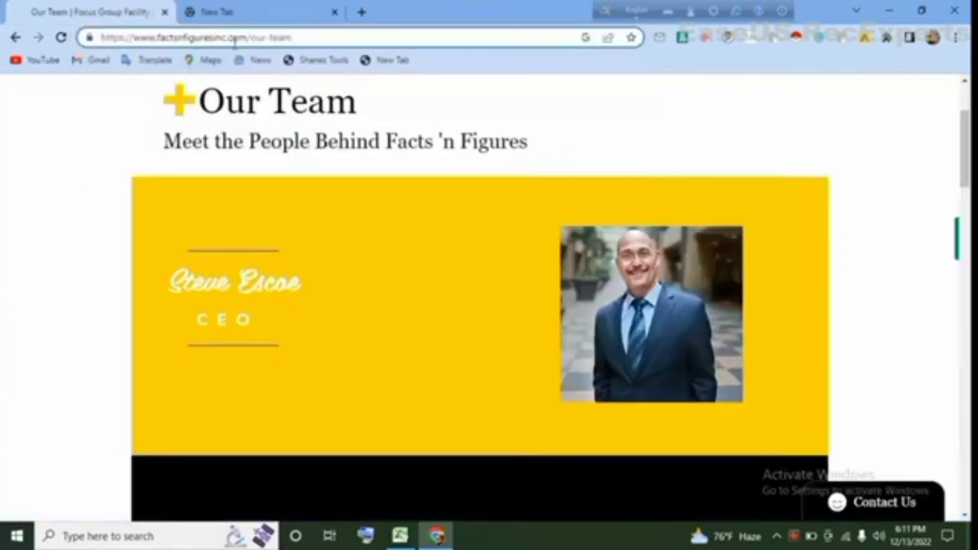
pyautogui.moveTo(248, 39); pyautogui.dragTo(178, 39)
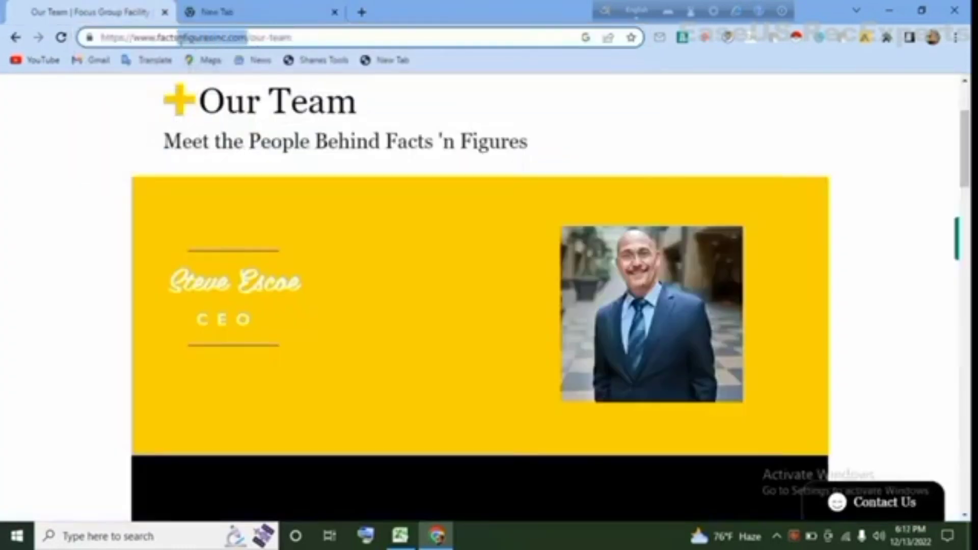
pyautogui.rightClick(186, 38)
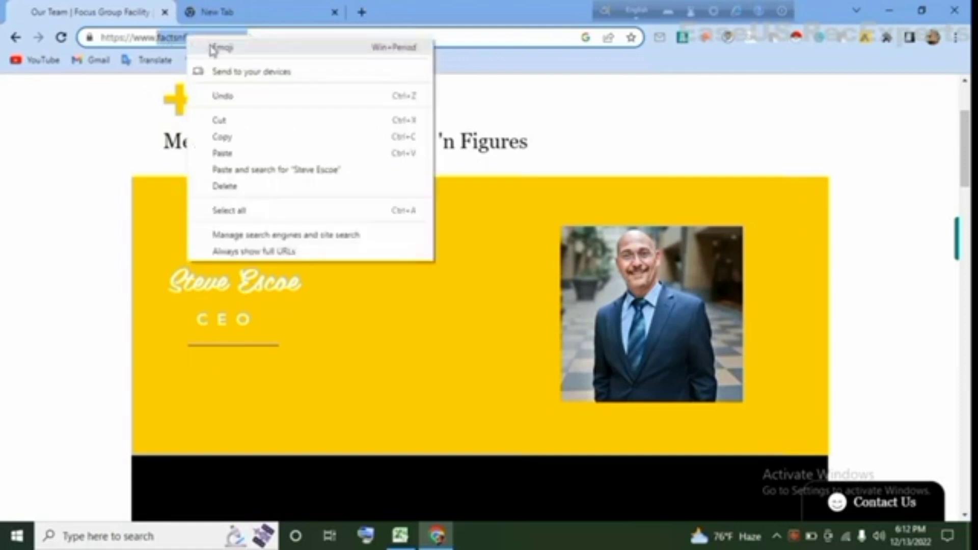
pyautogui.click(232, 138)
# Step: Search for the CEO's name plus factsnfiguresinc.com and 'linkedin'
pyautogui.click(219, 12)
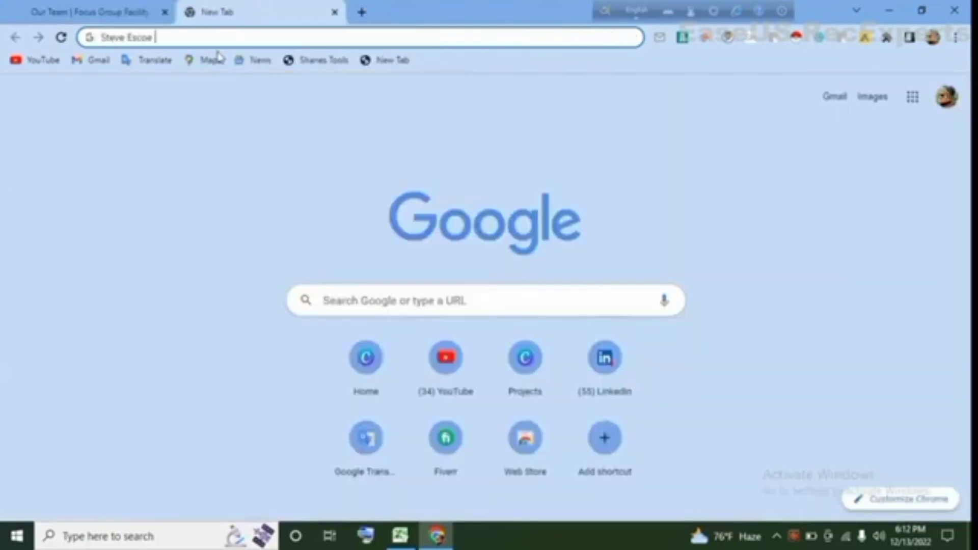
pyautogui.rightClick(173, 40)
pyautogui.click(219, 133)
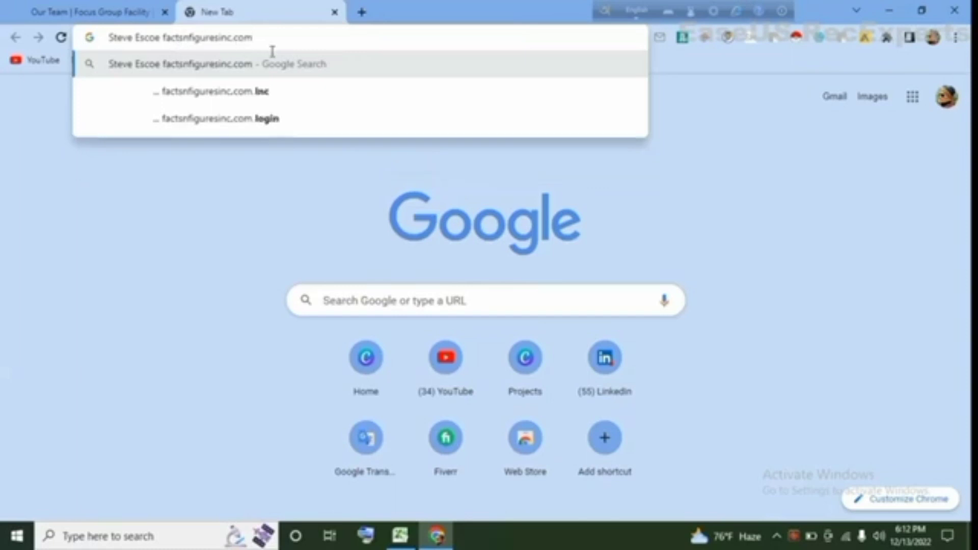
pyautogui.write('li')
pyautogui.write('nkedi')
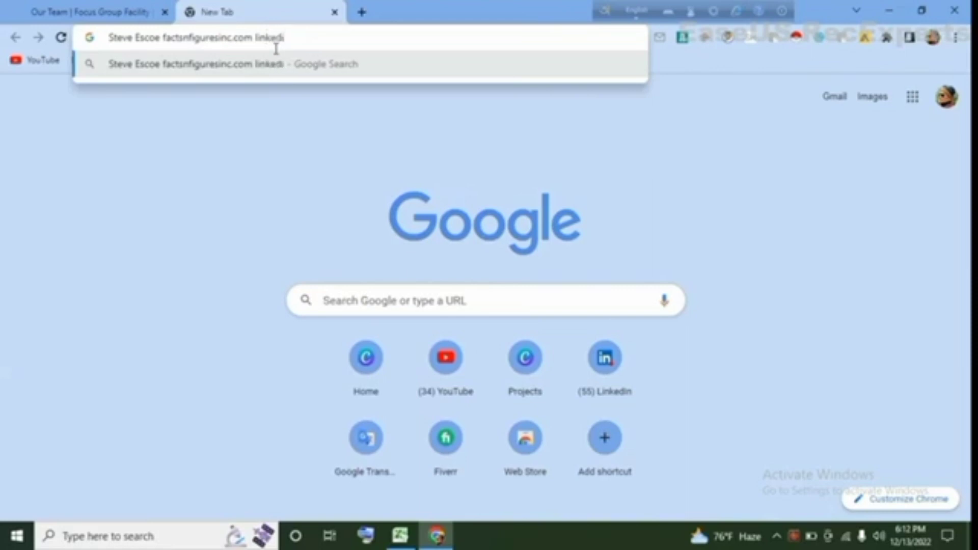
pyautogui.write('n')
pyautogui.press('Return')
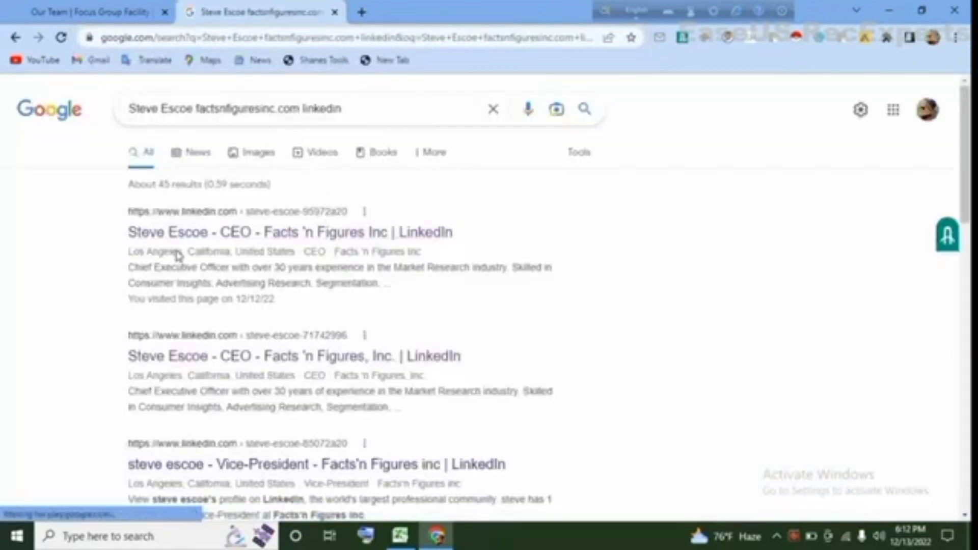
# Step: Open the CEO's LinkedIn result and scroll through Skills and Interests, then back to the top
pyautogui.click(359, 237)
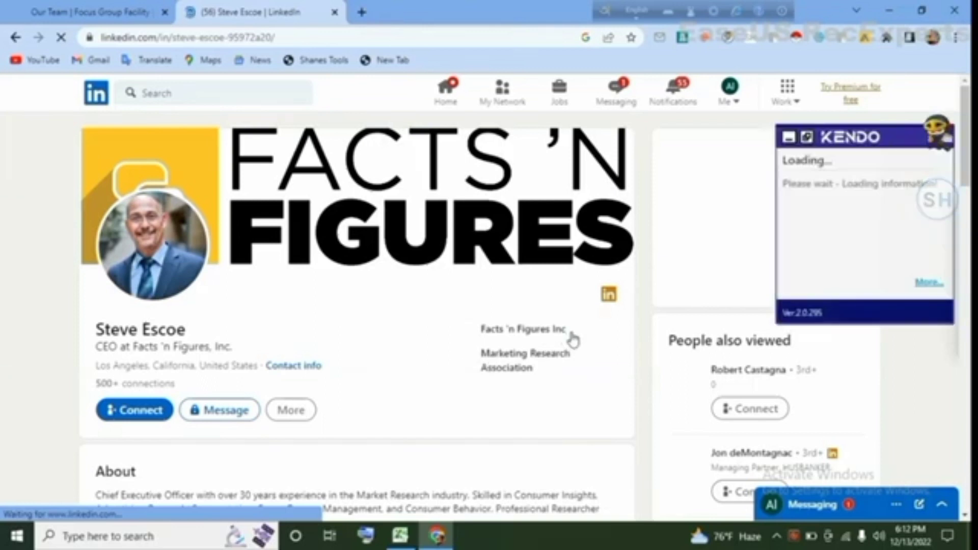
pyautogui.scroll(-6, 344, 336)
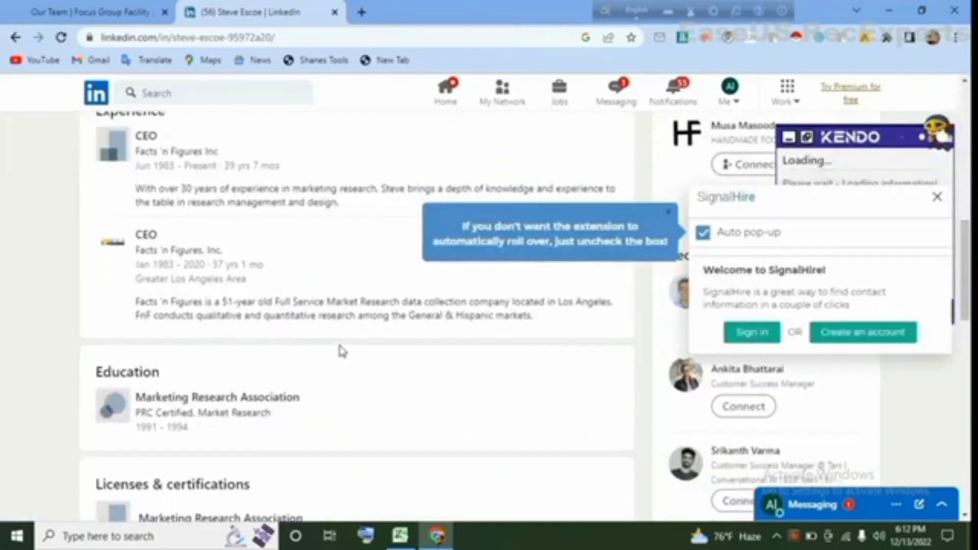
pyautogui.scroll(3, 336, 346)
pyautogui.scroll(5, 325, 344)
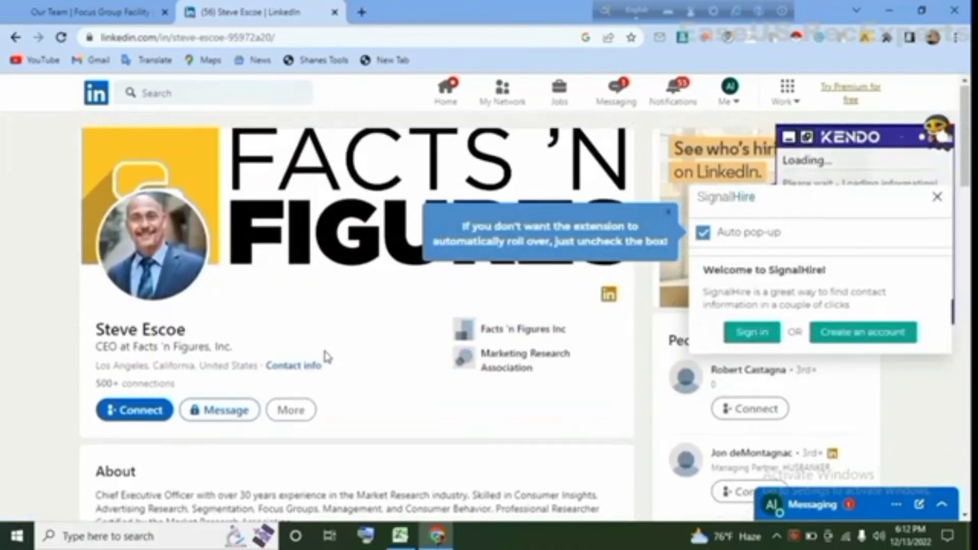
pyautogui.scroll(-3, 332, 359)
pyautogui.scroll(-2, 351, 346)
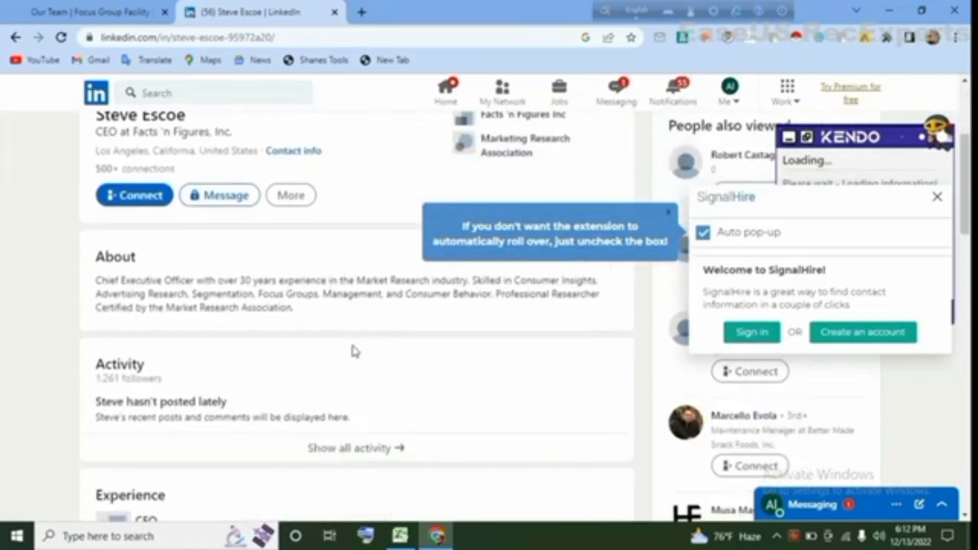
pyautogui.scroll(-3, 300, 342)
pyautogui.scroll(-1, 271, 361)
pyautogui.scroll(-3, 251, 394)
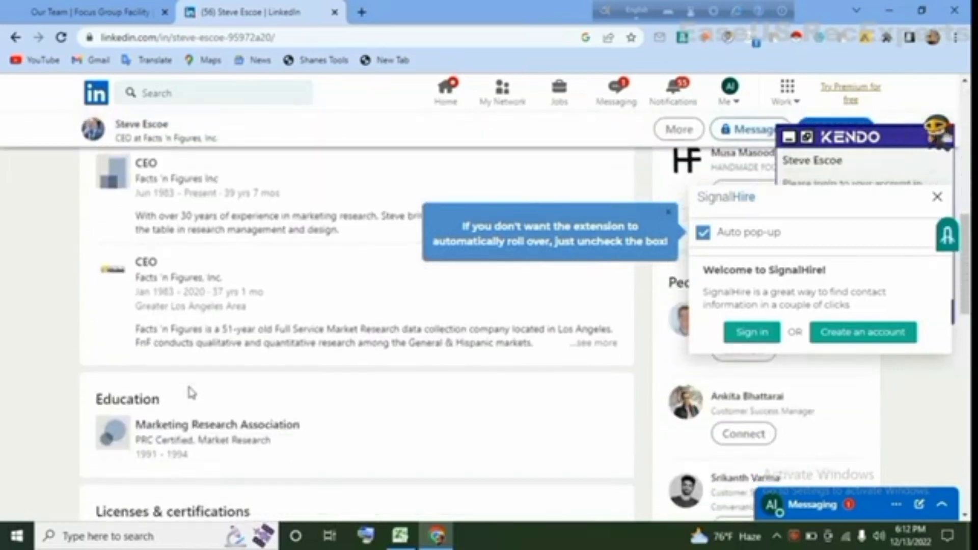
pyautogui.scroll(-2, 190, 393)
pyautogui.scroll(-1, 190, 435)
pyautogui.scroll(-4, 187, 432)
pyautogui.scroll(-3, 190, 433)
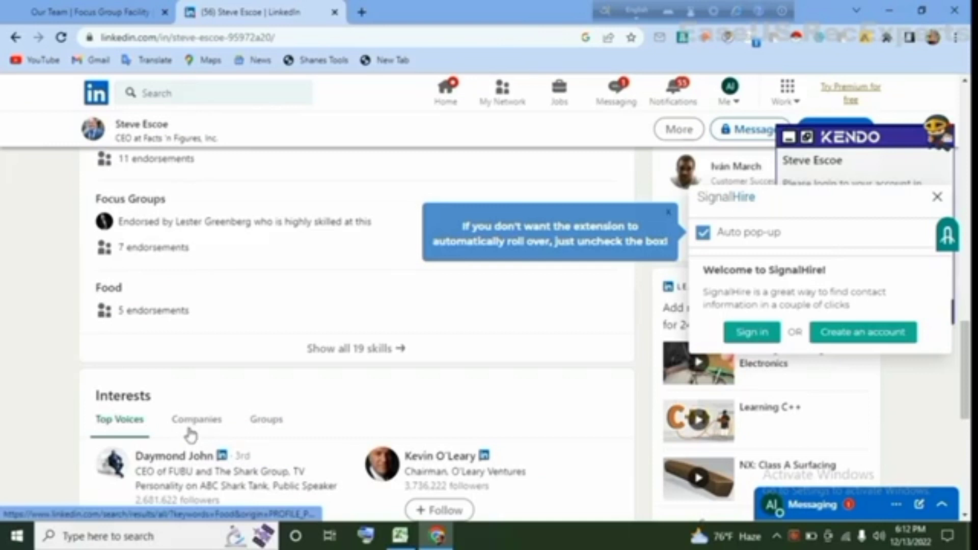
pyautogui.scroll(-4, 193, 433)
pyautogui.scroll(1, 312, 350)
pyautogui.scroll(2, 357, 377)
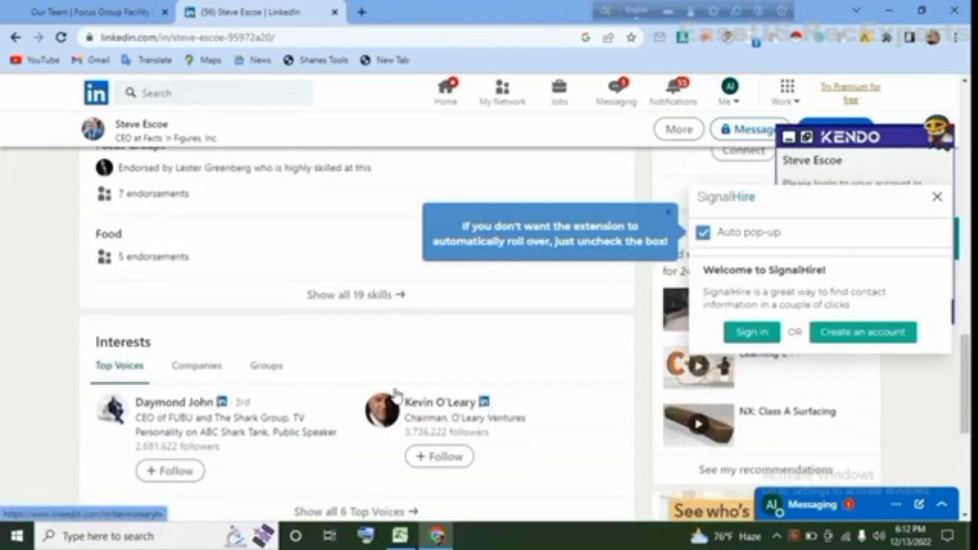
pyautogui.scroll(5, 278, 392)
pyautogui.scroll(5, 279, 356)
pyautogui.scroll(5, 357, 331)
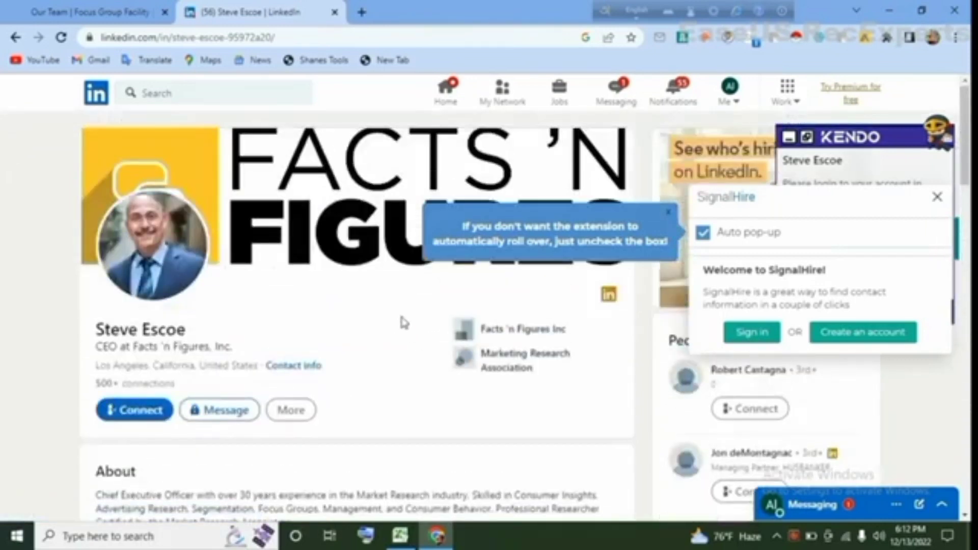
# Step: Go back to the earlier results and replace 'linkedin' with 'phone number' in the search query
pyautogui.click(17, 40)
pyautogui.click(358, 117)
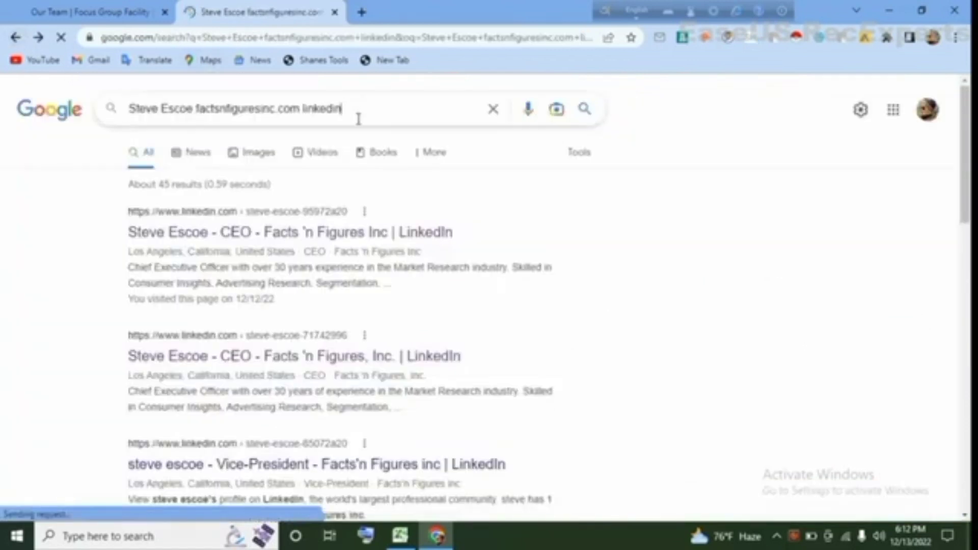
pyautogui.doubleClick(351, 120)
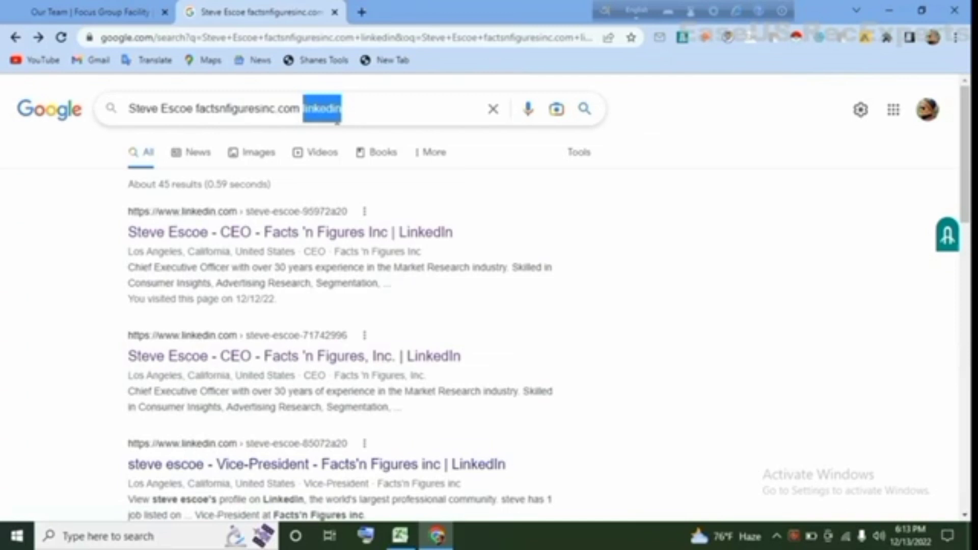
pyautogui.write('phone number')
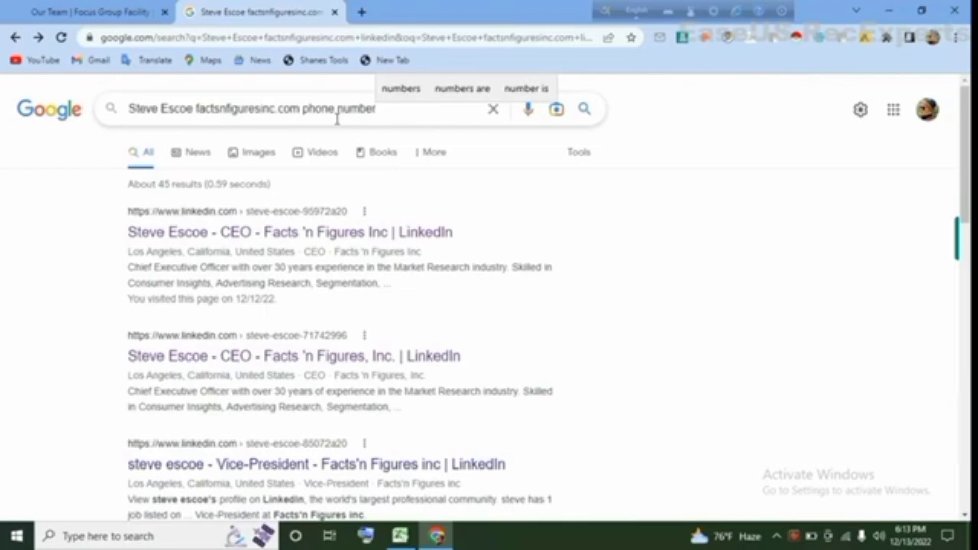
pyautogui.press('Return')
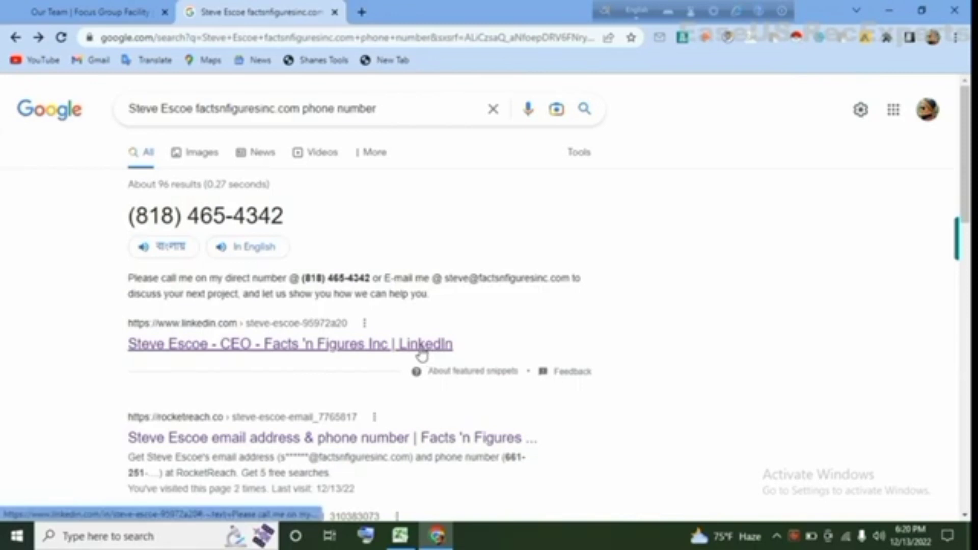
# Step: Confirm the direct number under Experience on the CEO's LinkedIn profile
pyautogui.click(420, 349)
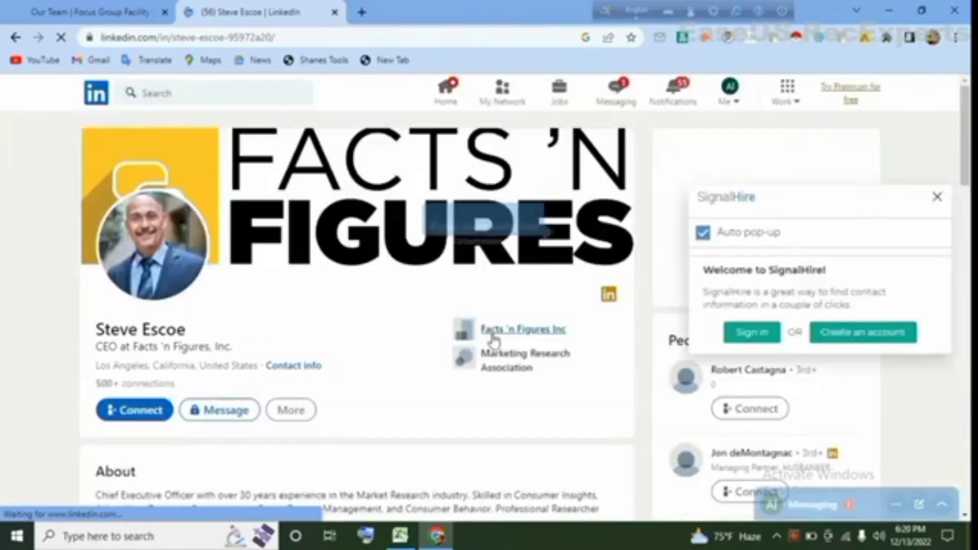
pyautogui.scroll(-10, 359, 330)
pyautogui.scroll(1, 315, 324)
pyautogui.scroll(1, 235, 336)
pyautogui.scroll(1, 174, 336)
pyautogui.scroll(-2, 154, 311)
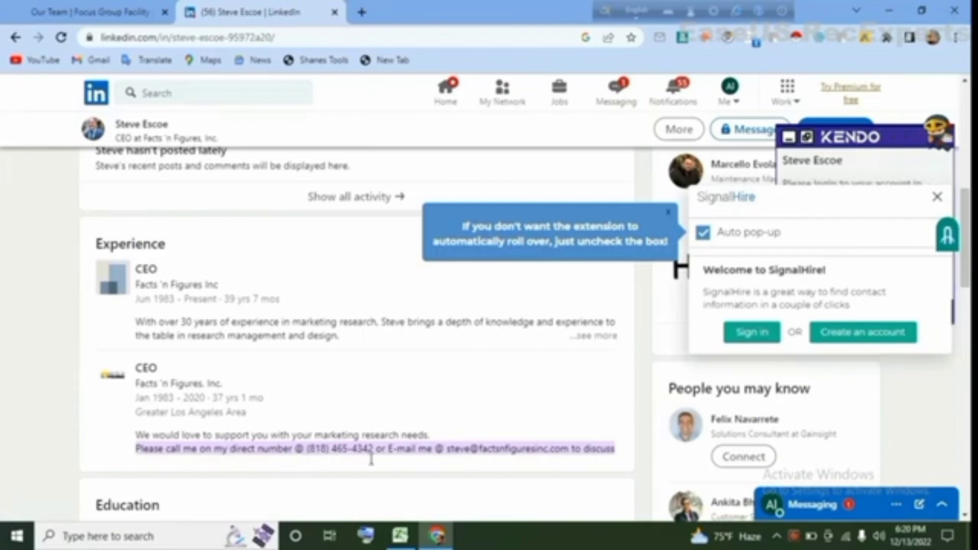
pyautogui.moveTo(371, 449); pyautogui.dragTo(324, 452)
pyautogui.scroll(3, 321, 451)
pyautogui.scroll(-4, 326, 414)
pyautogui.scroll(3, 326, 414)
pyautogui.scroll(4, 326, 414)
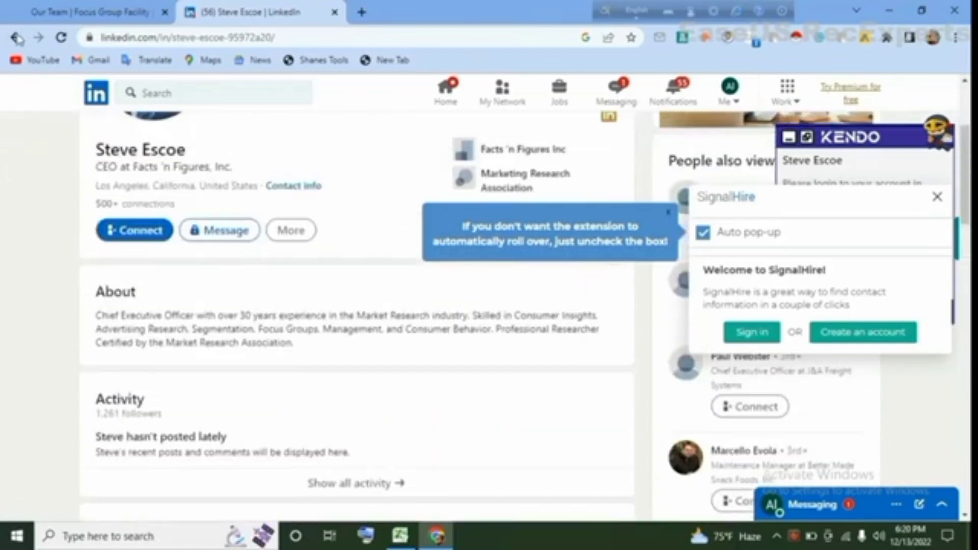
# Step: Copy the direct phone number from Google's featured snippet
pyautogui.click(15, 37)
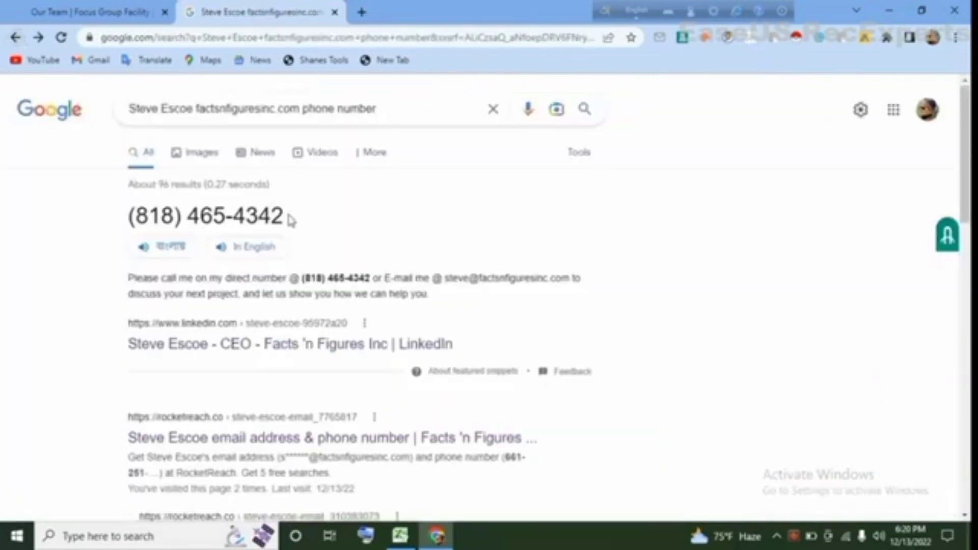
pyautogui.moveTo(292, 216); pyautogui.dragTo(129, 216)
pyautogui.rightClick(171, 210)
pyautogui.click(204, 219)
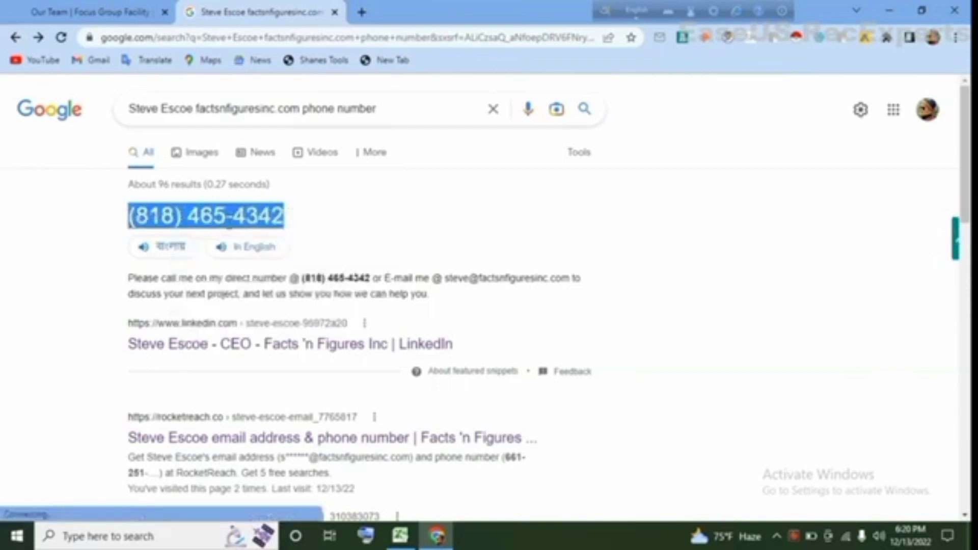
# Step: Paste the phone number into cell D3 for Facts'n Figures, Inc
pyautogui.click(400, 535)
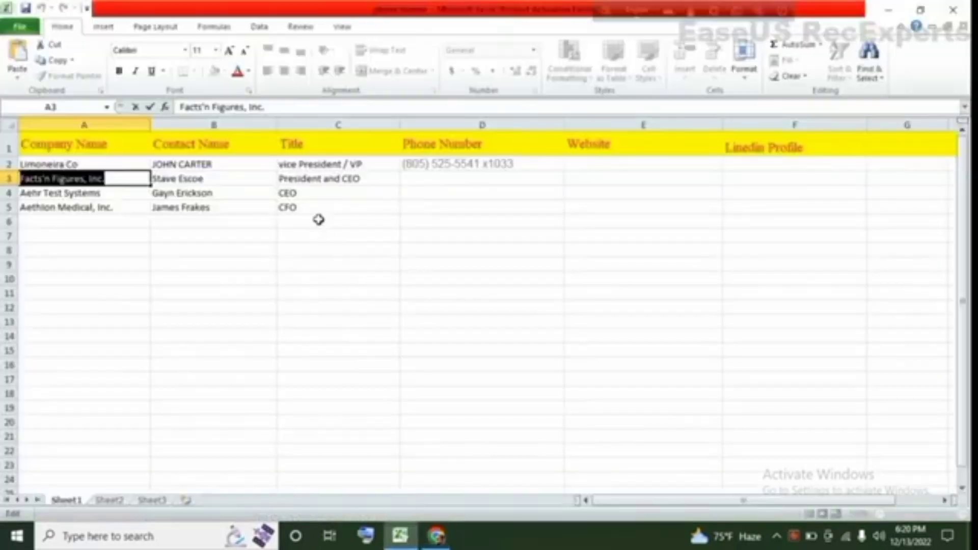
pyautogui.click(430, 181)
pyautogui.doubleClick(430, 181)
pyautogui.rightClick(430, 181)
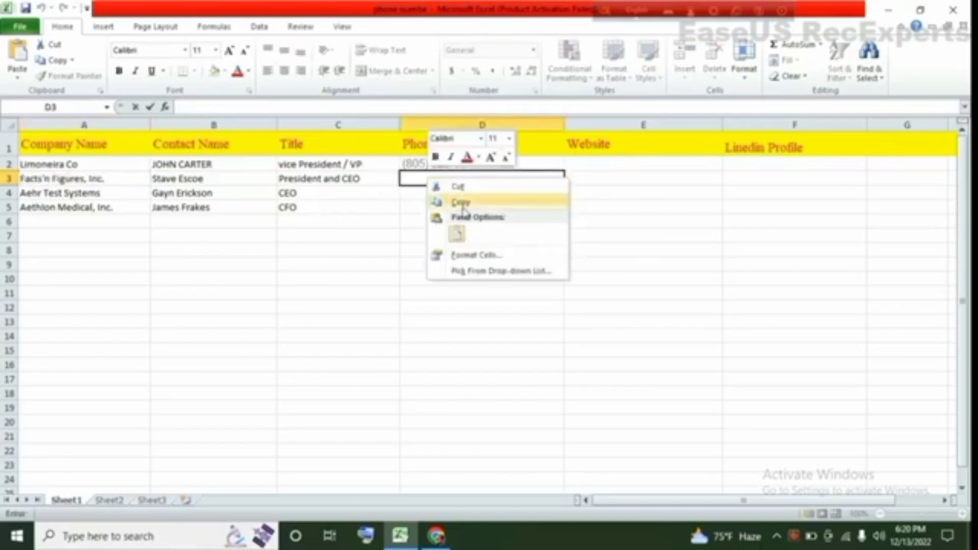
pyautogui.click(457, 234)
pyautogui.click(396, 305)
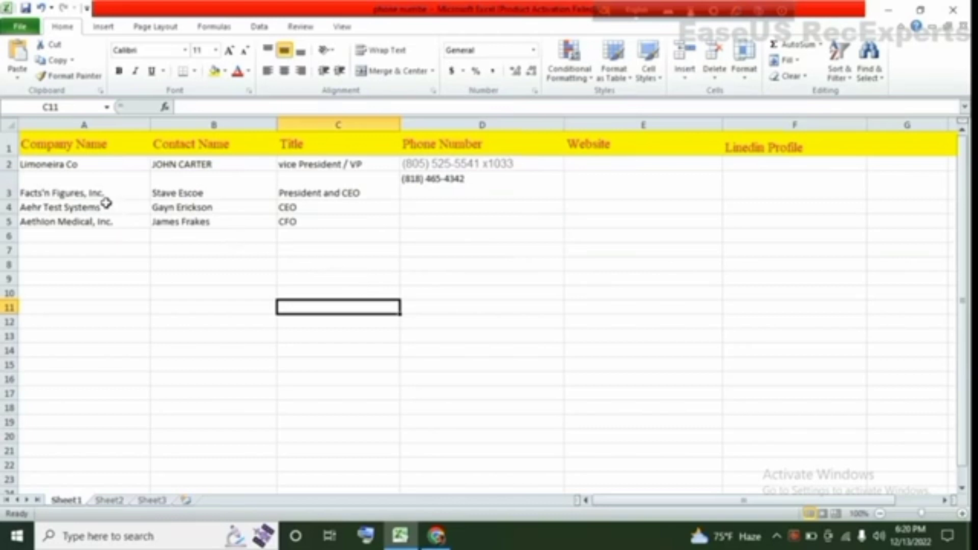
# Step: Turn off Wrap Text on D3 so row 3 returns to normal height
pyautogui.click(427, 178)
pyautogui.click(377, 51)
pyautogui.click(309, 218)
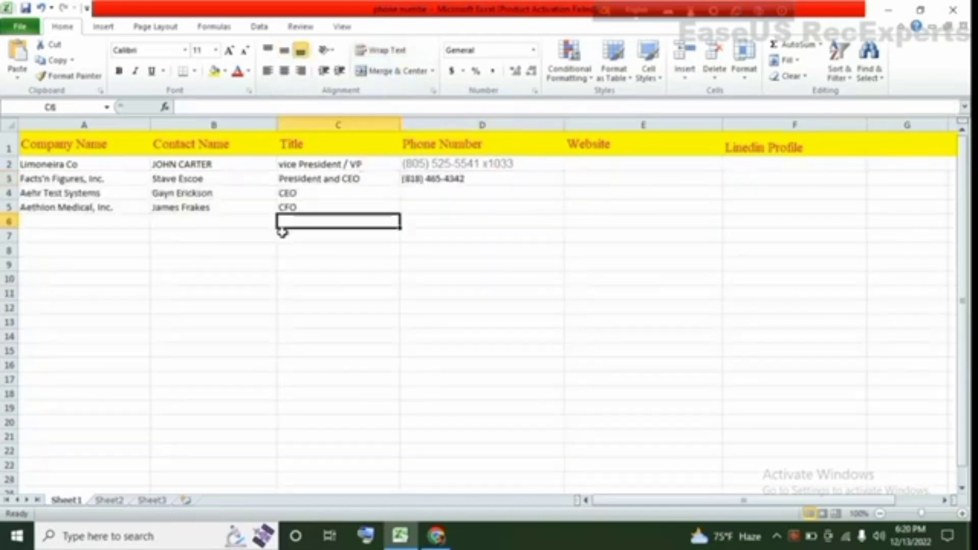
# Step: Copy the company name 'Aehr Test Systems' from cell A4
pyautogui.doubleClick(59, 196)
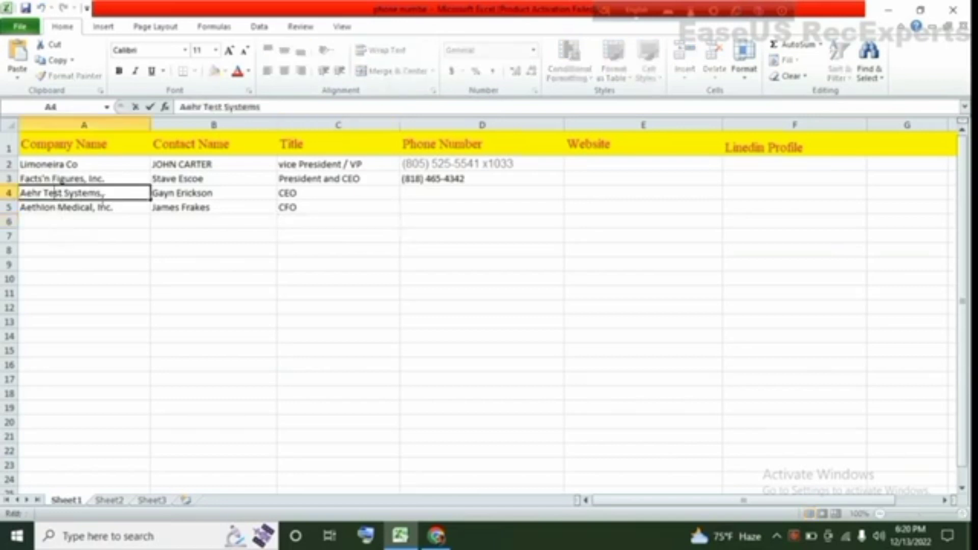
pyautogui.moveTo(107, 196); pyautogui.dragTo(20, 193)
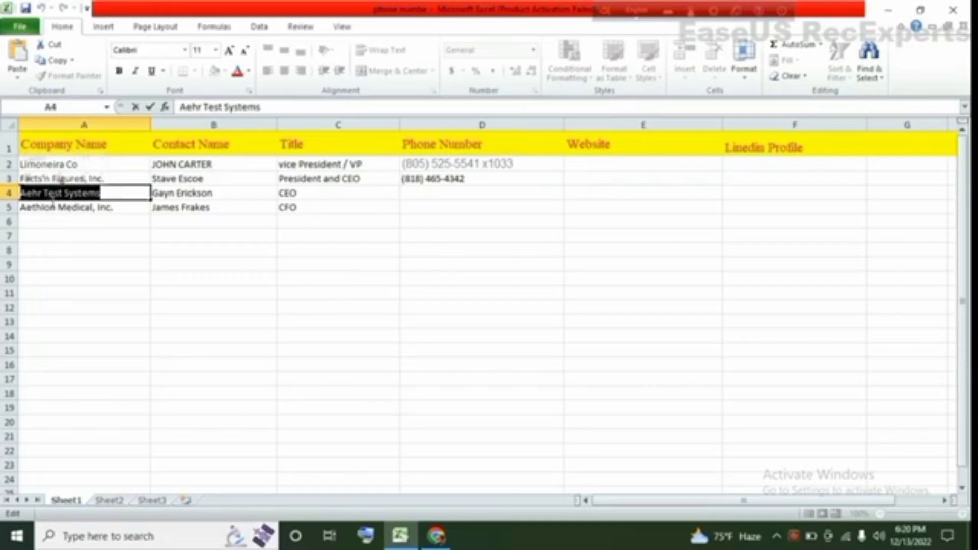
pyautogui.rightClick(49, 193)
pyautogui.click(91, 217)
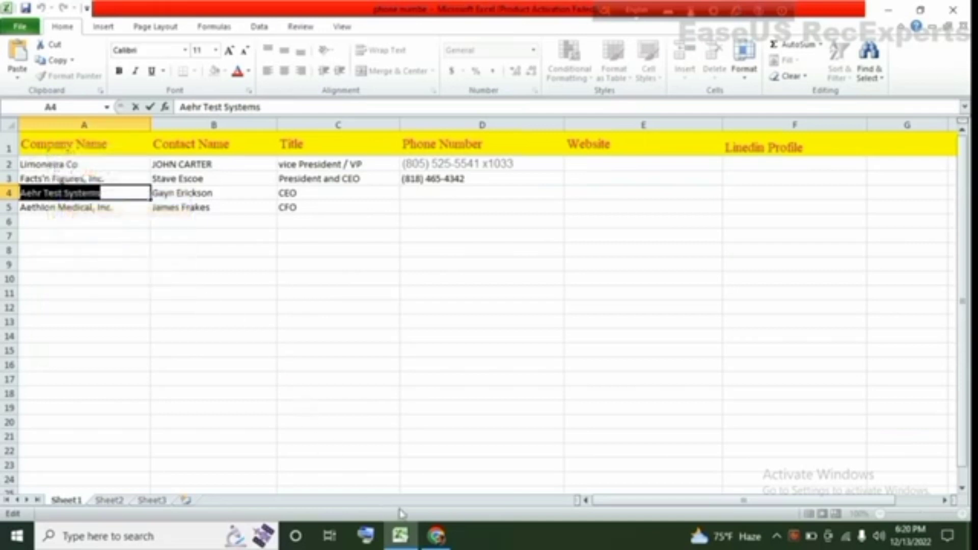
# Step: Close the old search tab and search the web for Aehr Test Systems
pyautogui.click(432, 537)
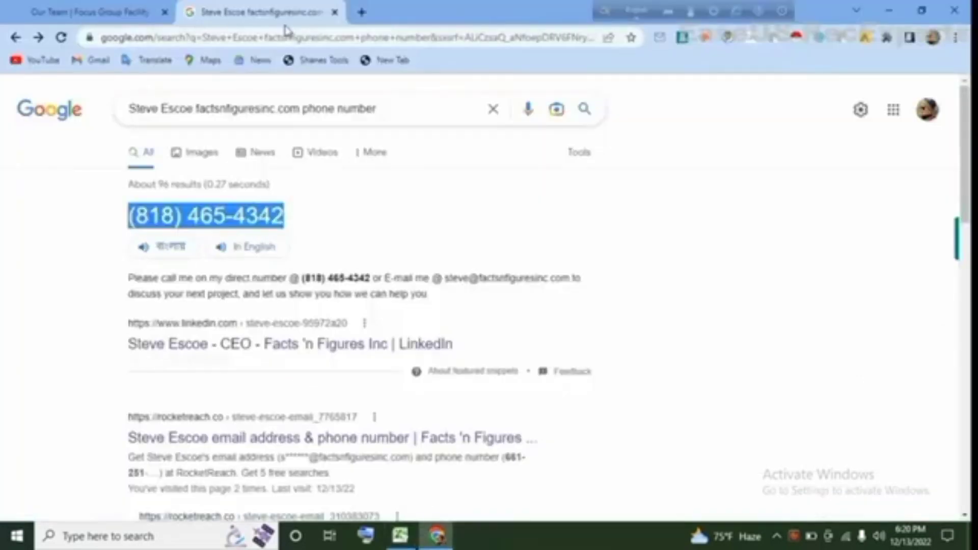
pyautogui.click(334, 12)
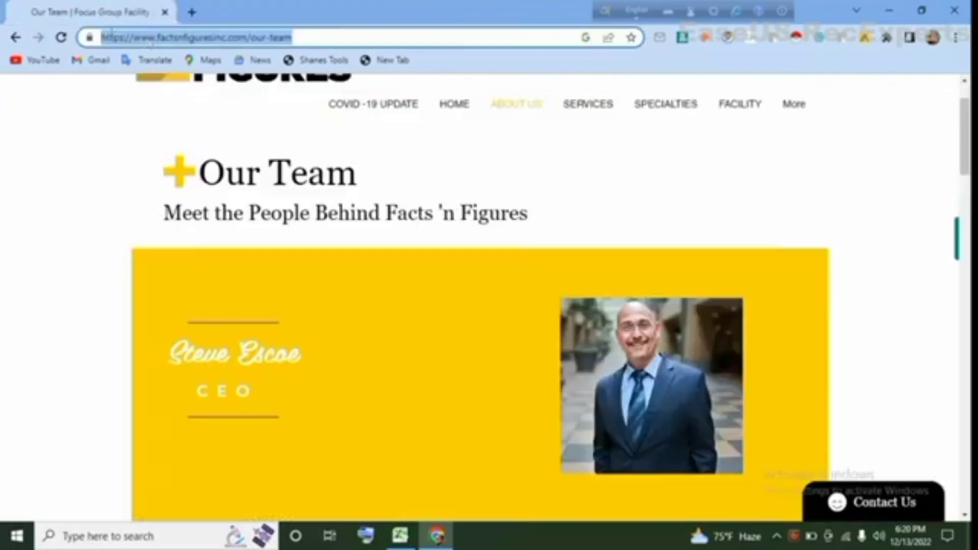
pyautogui.rightClick(175, 38)
pyautogui.click(209, 148)
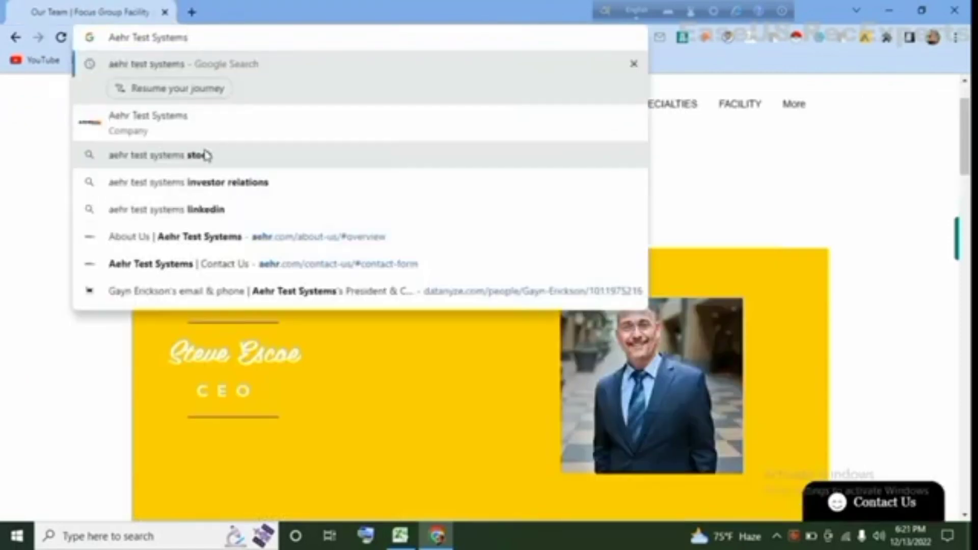
pyautogui.press('Return')
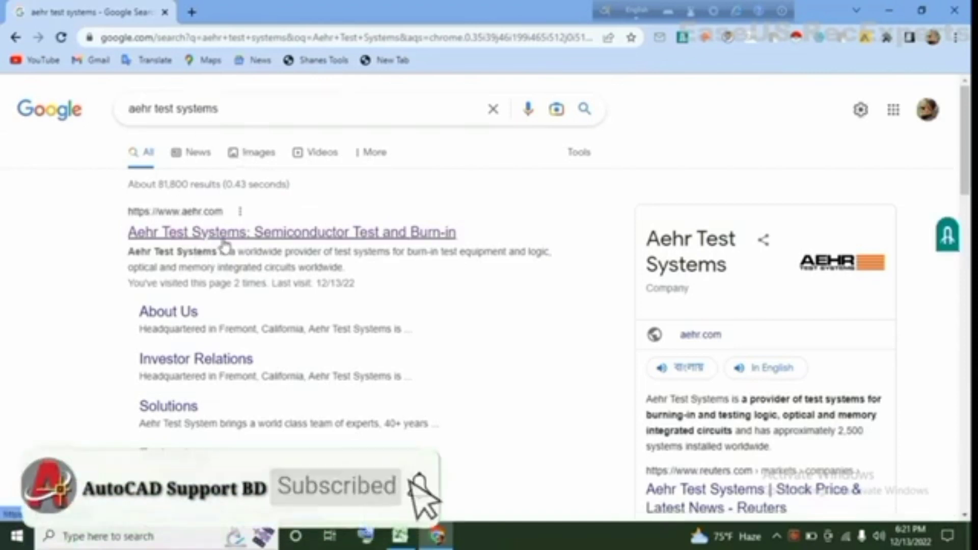
# Step: Open aehr.com and go to its About Us page via the footer link
pyautogui.click(257, 244)
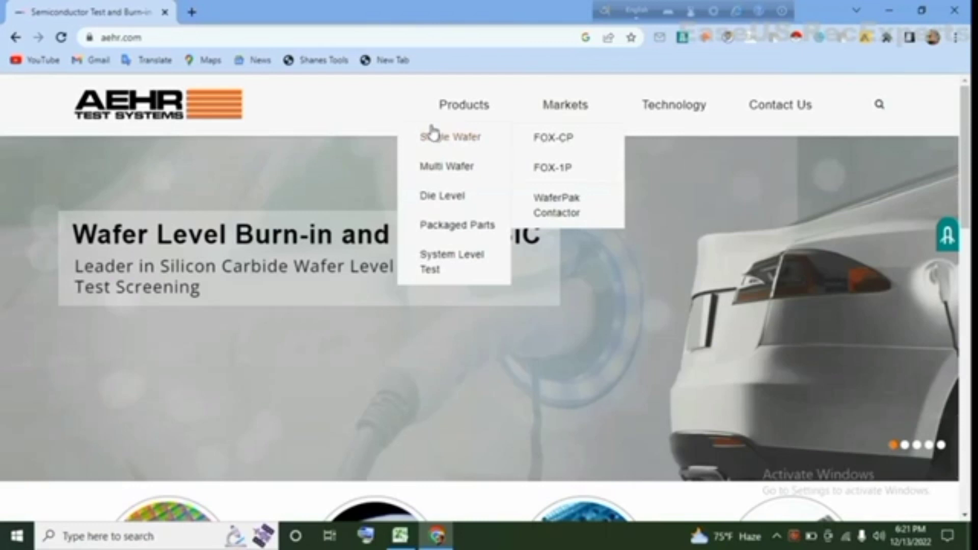
pyautogui.moveTo(779, 105)
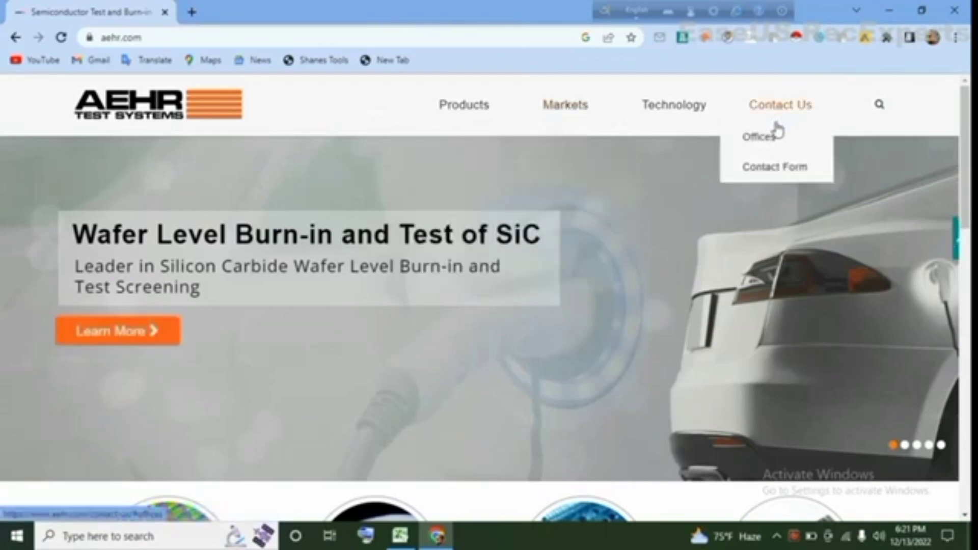
pyautogui.scroll(-3, 575, 199)
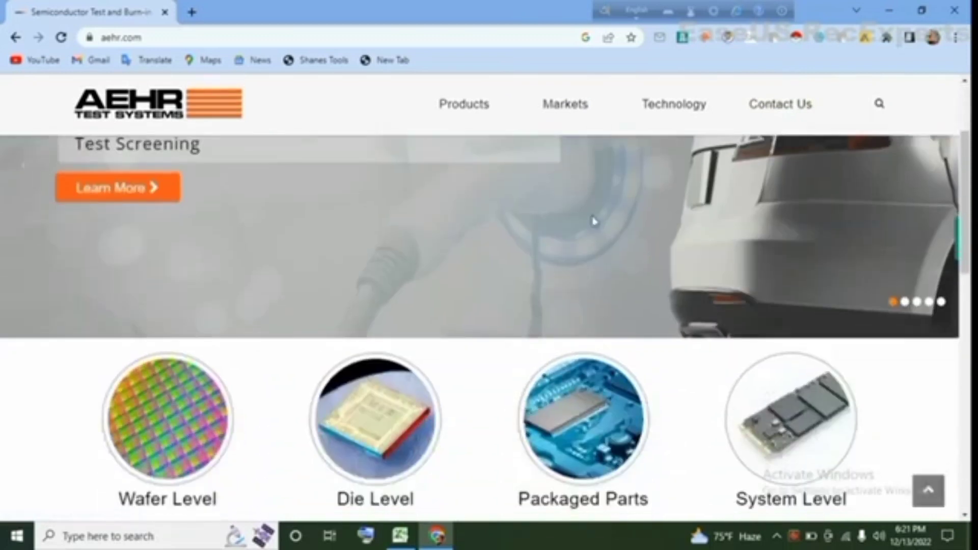
pyautogui.scroll(-1, 600, 236)
pyautogui.scroll(-3, 603, 249)
pyautogui.scroll(-3, 610, 272)
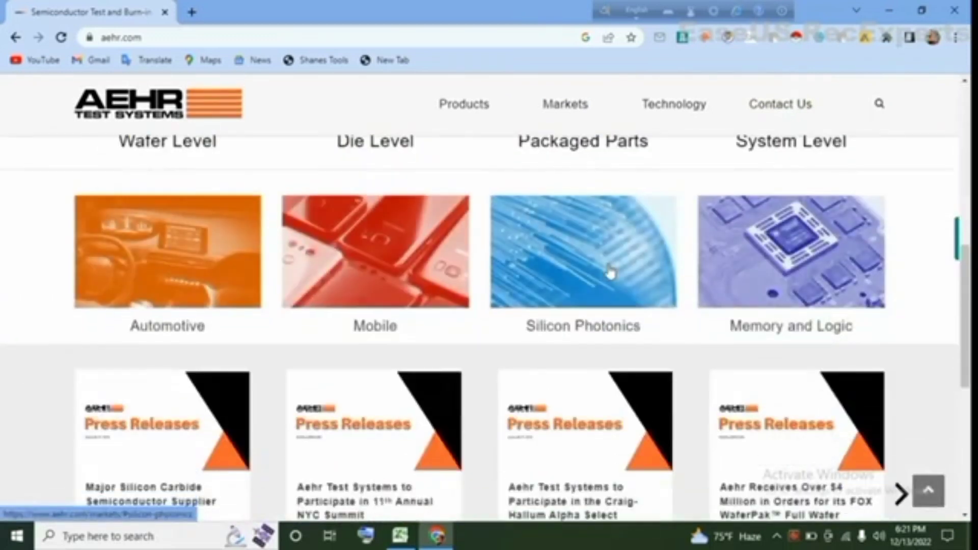
pyautogui.scroll(-5, 609, 273)
pyautogui.scroll(-2, 603, 268)
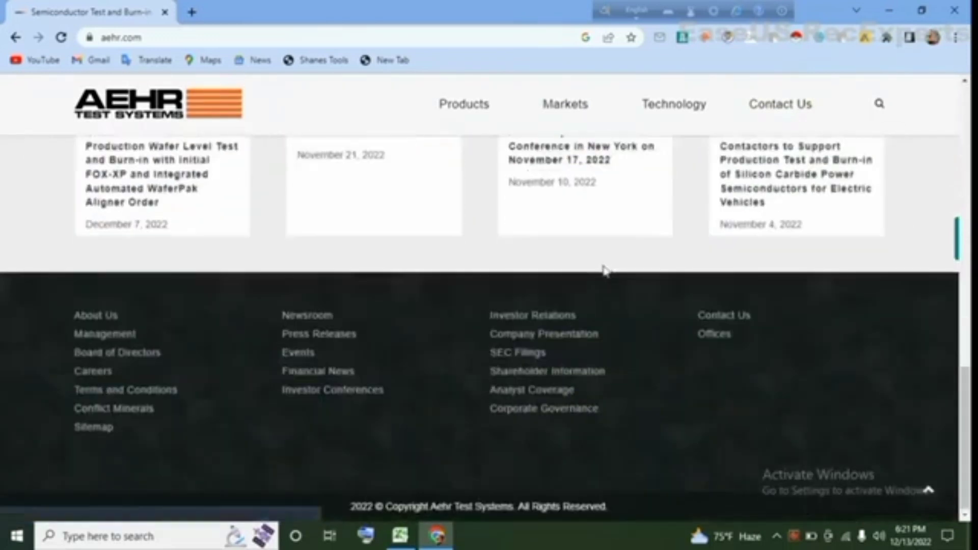
pyautogui.click(109, 322)
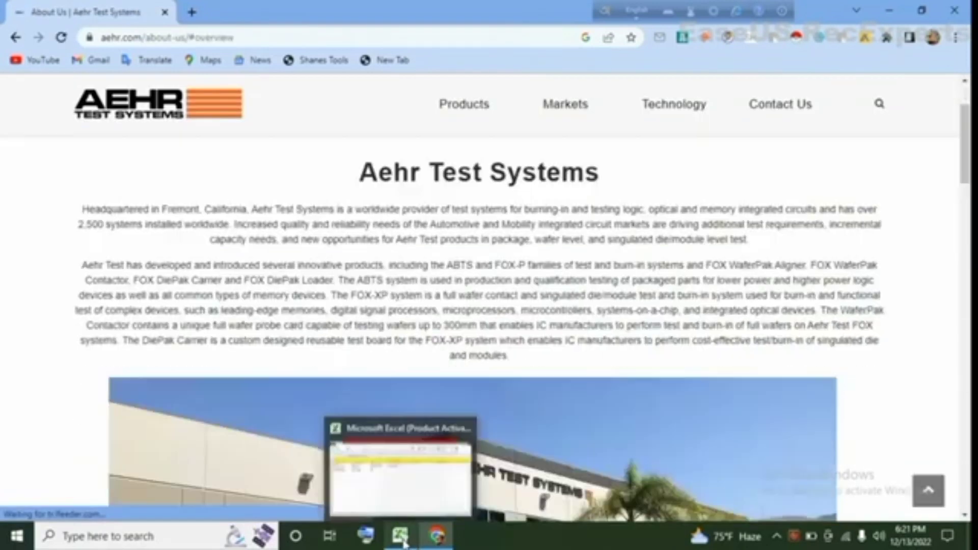
# Step: Scroll the aehr.com About Us page down to the CEO entry under Management
pyautogui.click(400, 535)
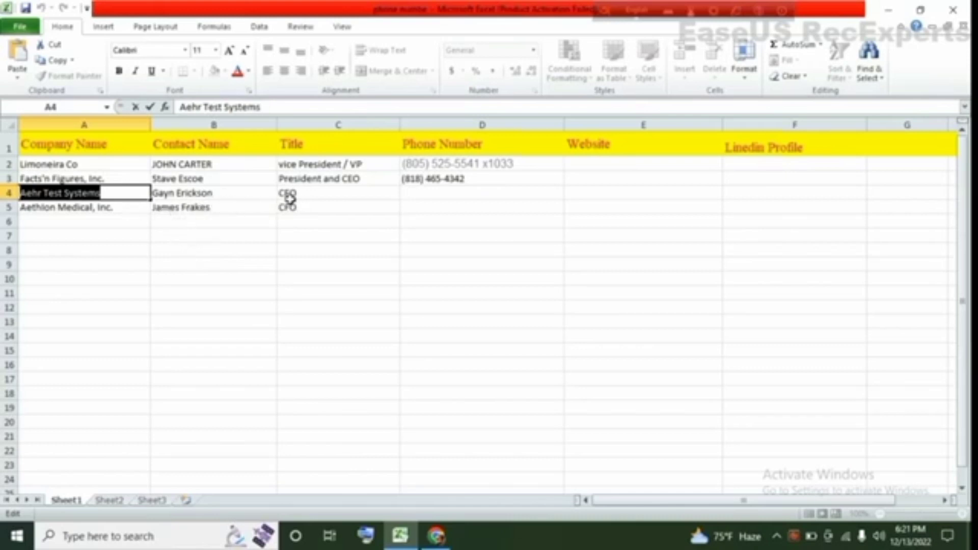
pyautogui.click(435, 543)
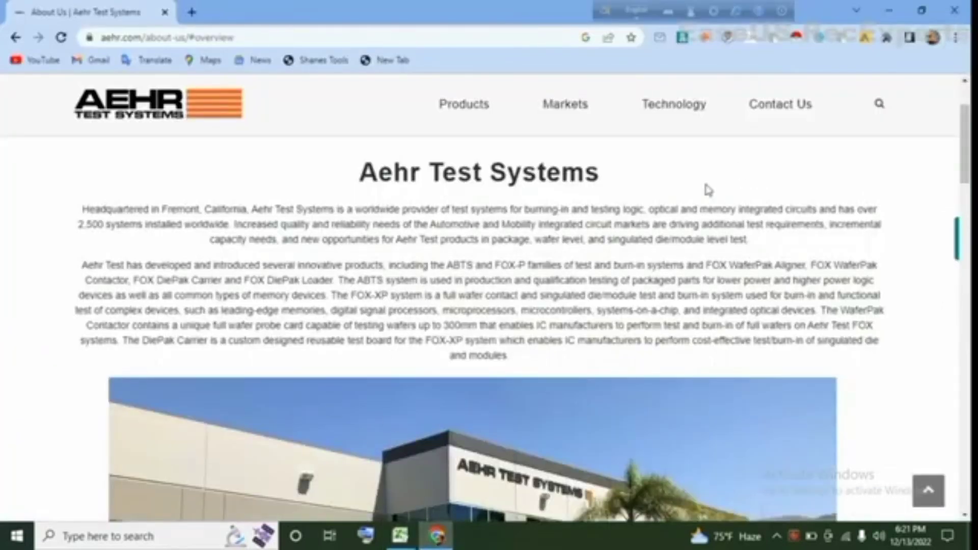
pyautogui.scroll(-4, 523, 303)
pyautogui.scroll(-3, 522, 303)
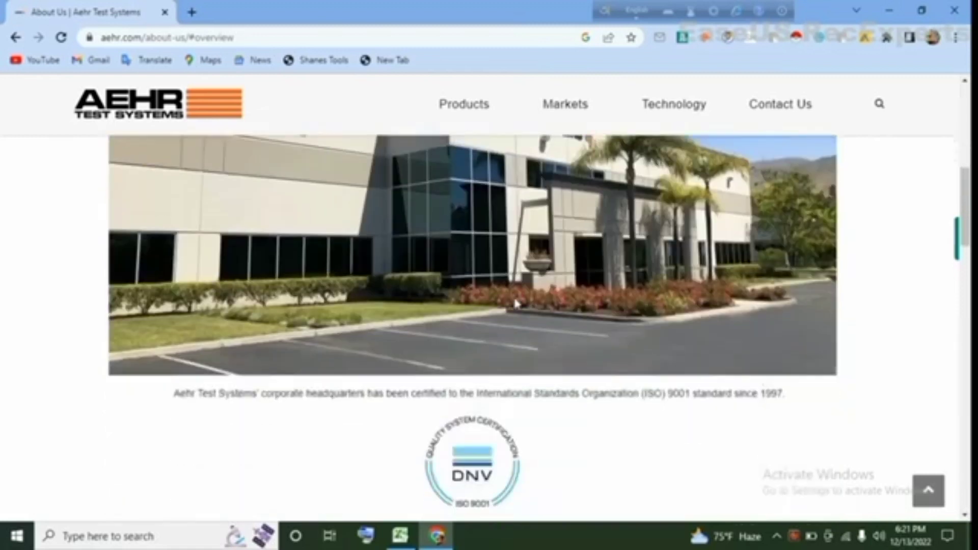
pyautogui.scroll(-3, 519, 303)
pyautogui.scroll(-3, 516, 304)
pyautogui.scroll(-2, 515, 304)
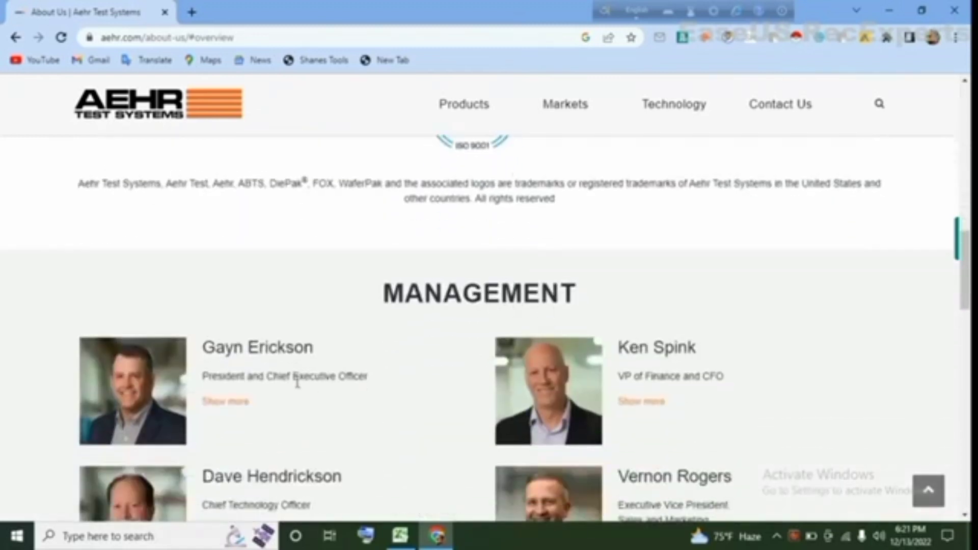
pyautogui.scroll(-2, 339, 368)
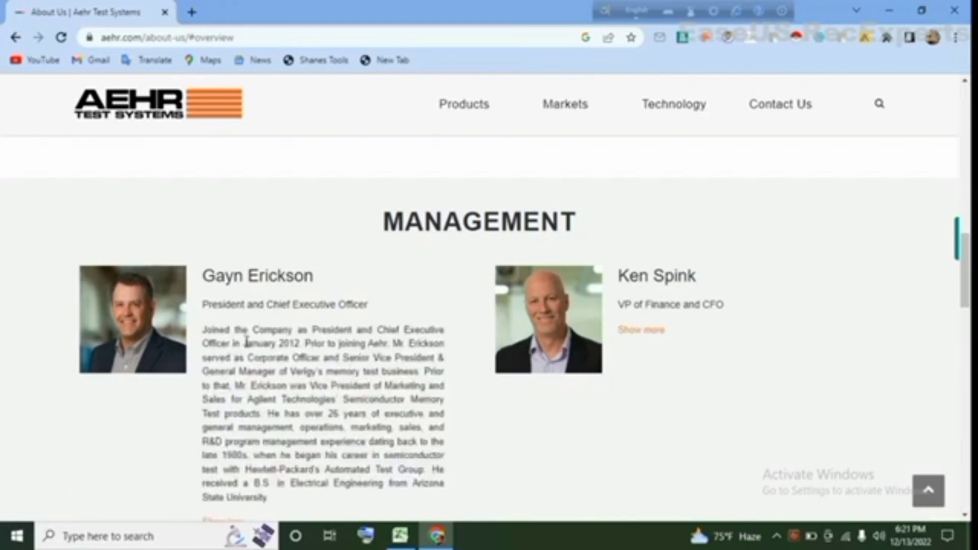
pyautogui.scroll(-1, 278, 363)
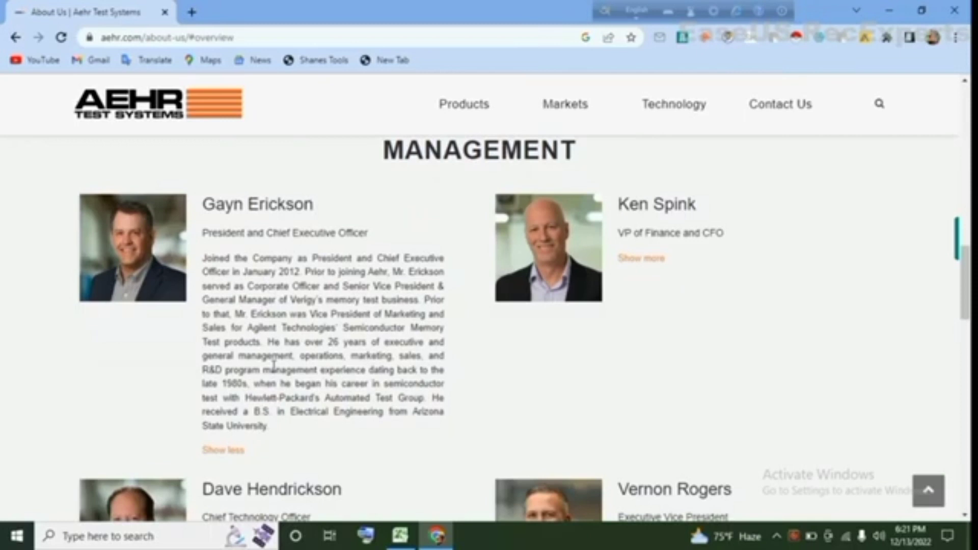
pyautogui.scroll(1, 278, 421)
pyautogui.scroll(2, 278, 418)
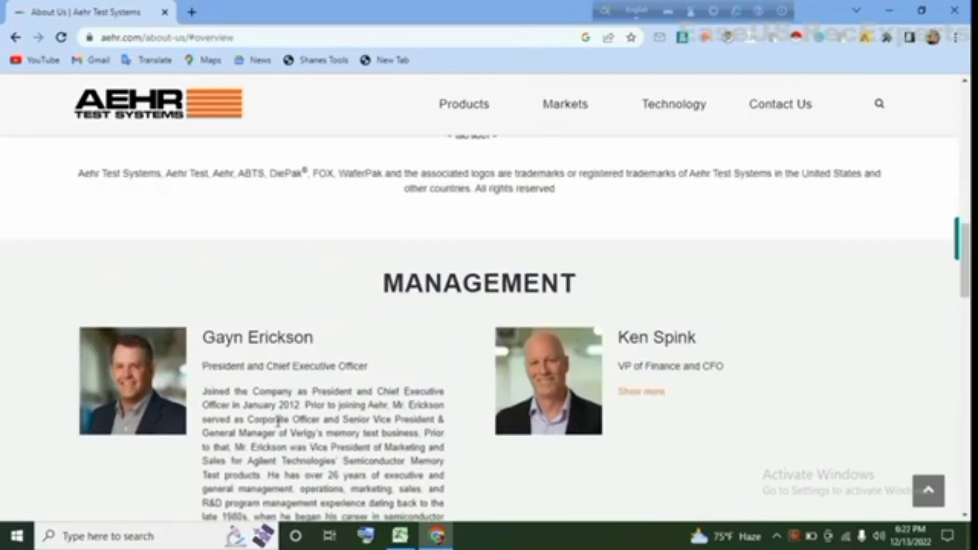
pyautogui.scroll(3, 275, 410)
pyautogui.scroll(4, 274, 405)
pyautogui.scroll(5, 274, 405)
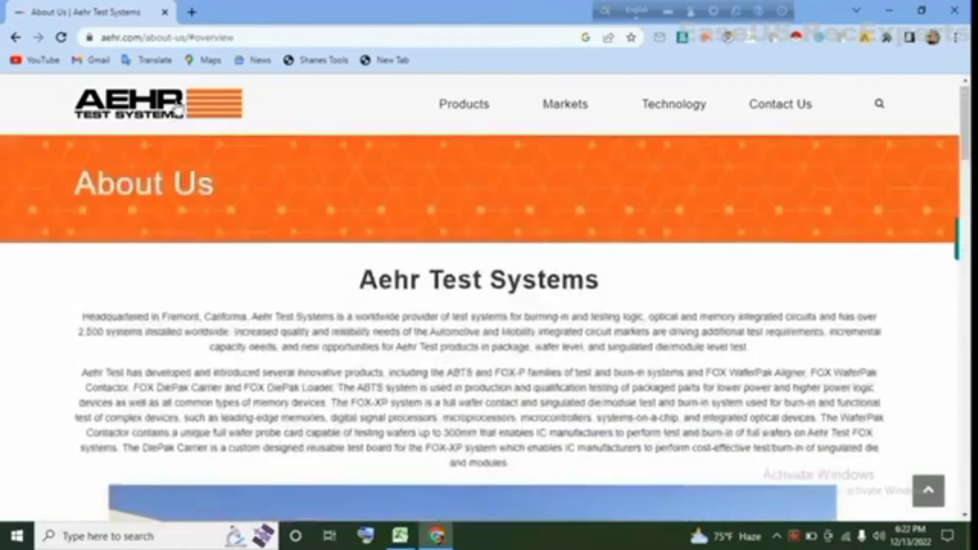
pyautogui.scroll(-1, 436, 283)
pyautogui.scroll(-5, 398, 316)
pyautogui.scroll(-3, 346, 387)
pyautogui.scroll(-5, 321, 407)
# Step: Copy the CEO's name from the Management list
pyautogui.moveTo(327, 244); pyautogui.dragTo(214, 241)
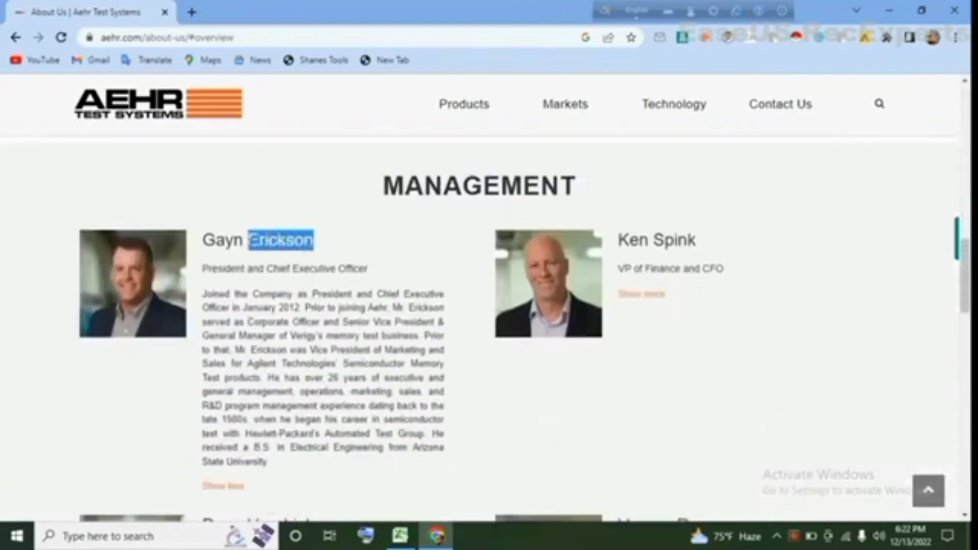
pyautogui.rightClick(215, 238)
pyautogui.click(270, 249)
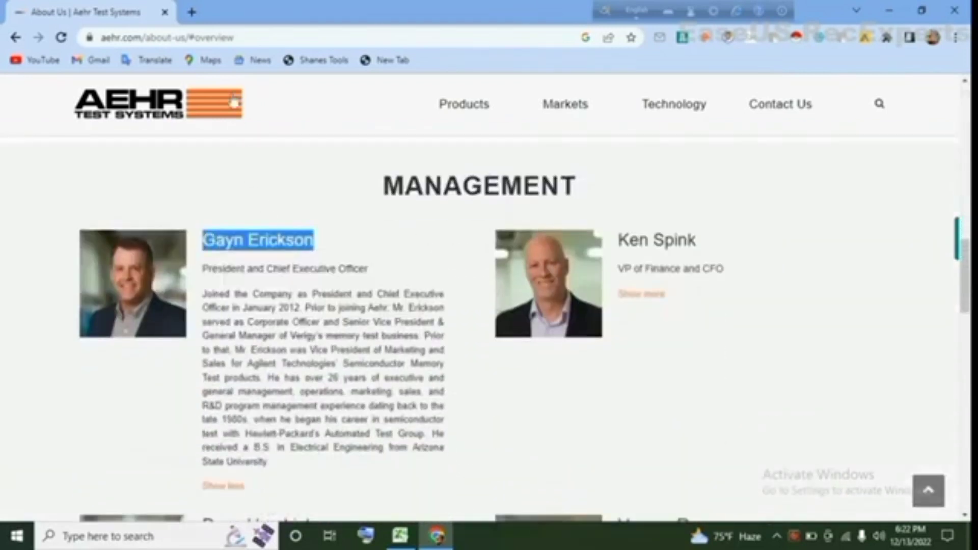
# Step: In a new tab, search for the CEO's name with 'aehr.com linkedin'
pyautogui.click(193, 12)
pyautogui.click(171, 38)
pyautogui.rightClick(168, 38)
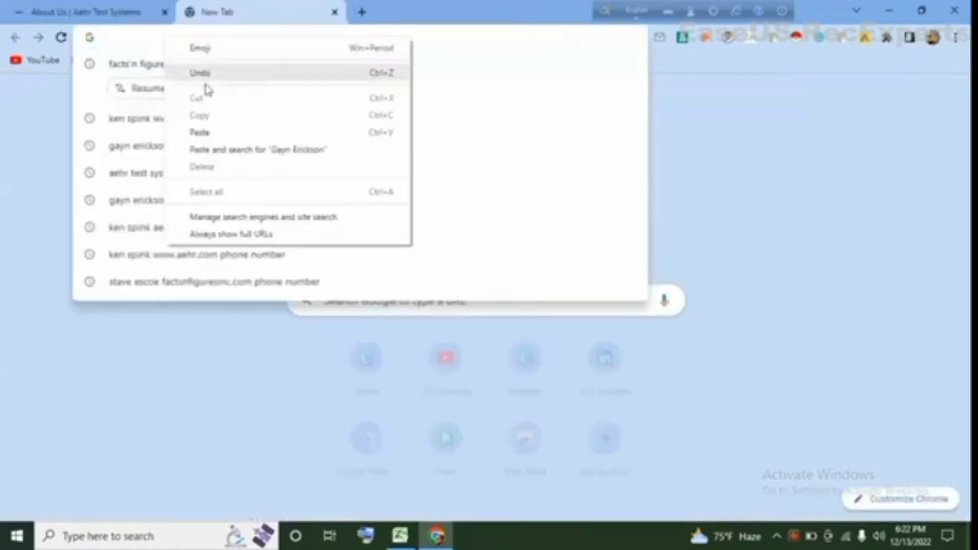
pyautogui.click(200, 133)
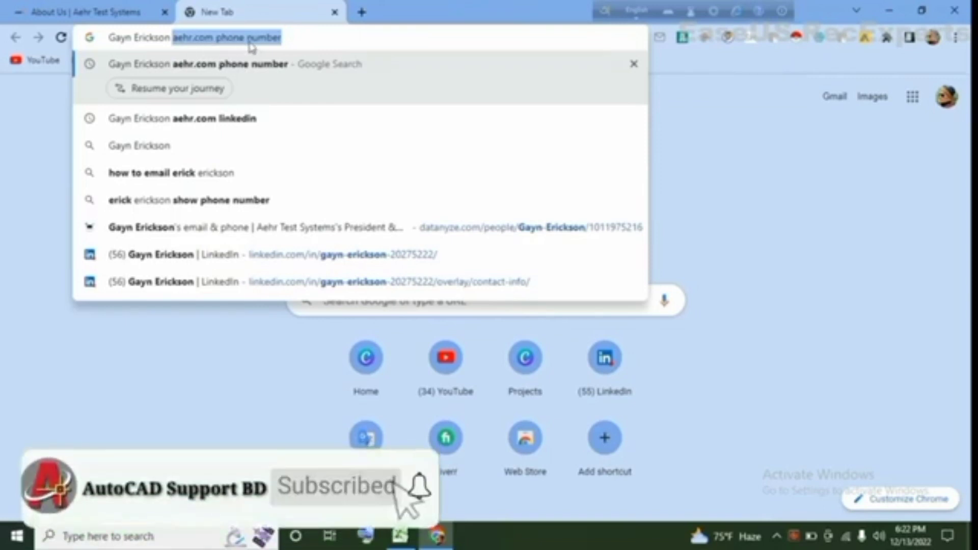
pyautogui.moveTo(297, 38); pyautogui.dragTo(227, 41)
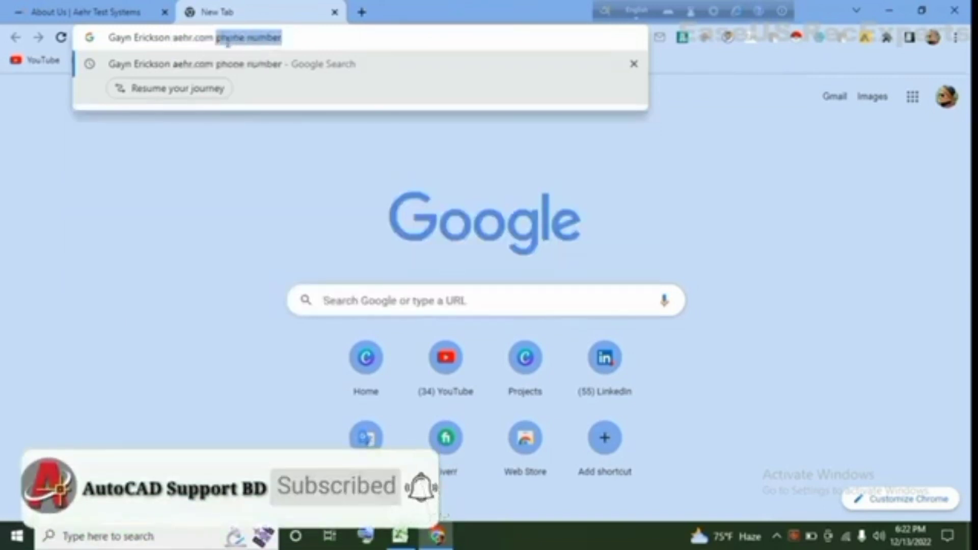
pyautogui.write('linkedi')
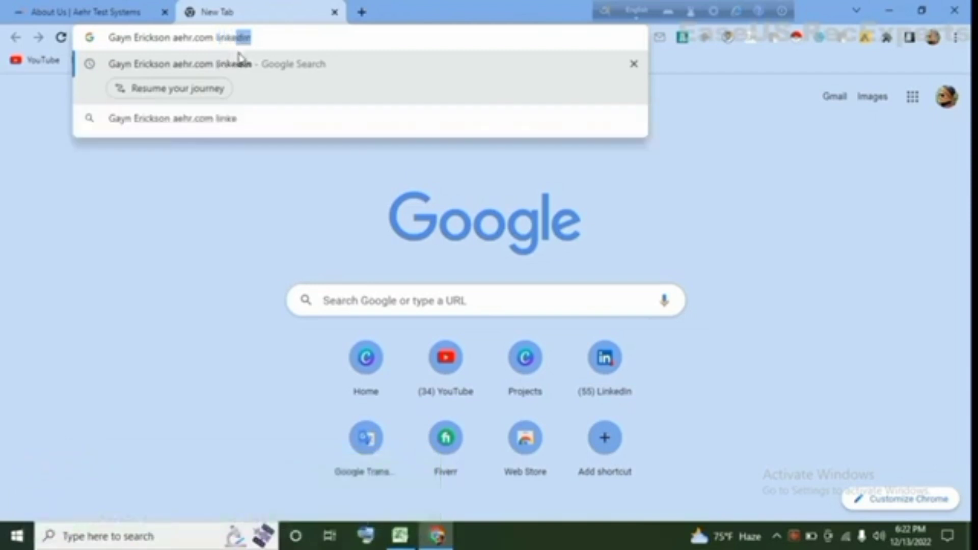
pyautogui.write('n')
pyautogui.press('Return')
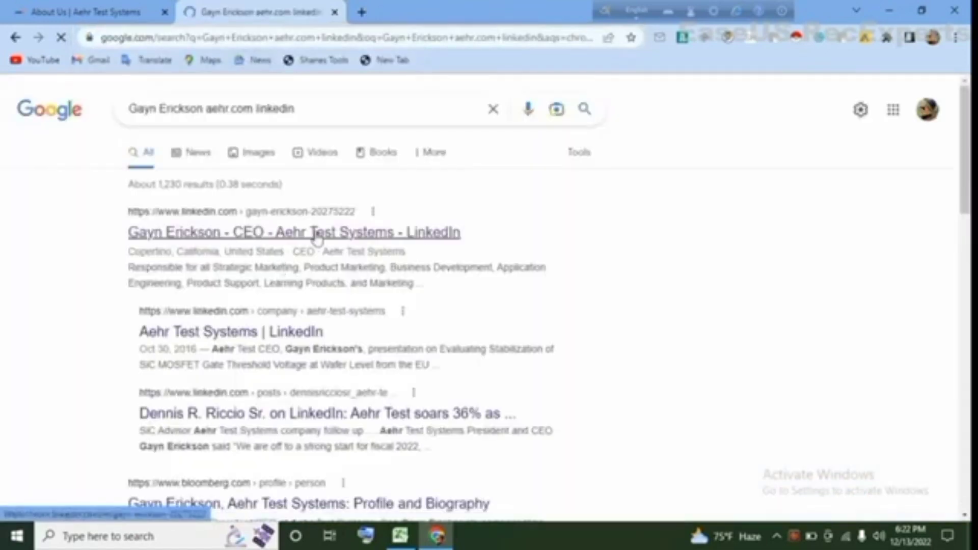
pyautogui.click(351, 235)
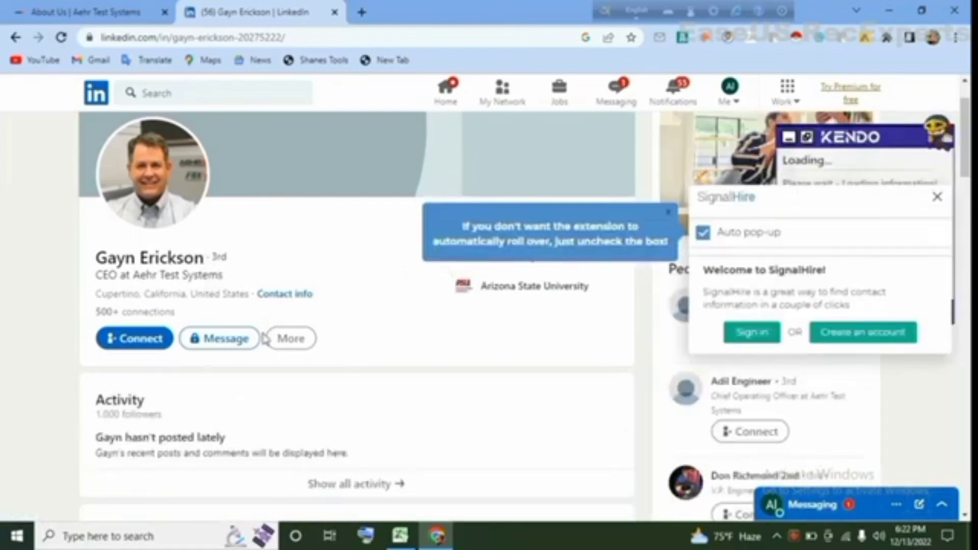
pyautogui.scroll(-3, 265, 339)
pyautogui.scroll(-3, 231, 354)
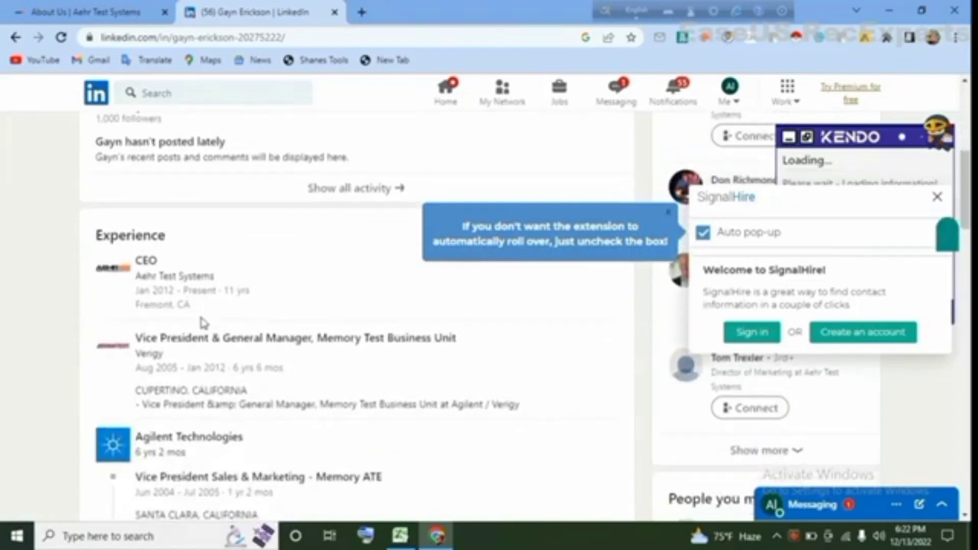
pyautogui.scroll(-3, 203, 321)
pyautogui.scroll(-3, 214, 357)
pyautogui.scroll(-3, 254, 391)
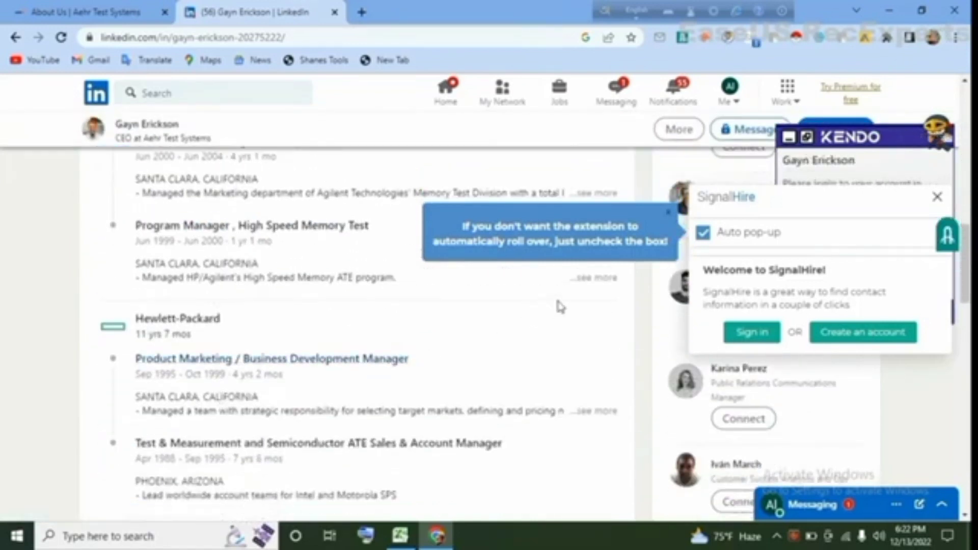
pyautogui.click(594, 279)
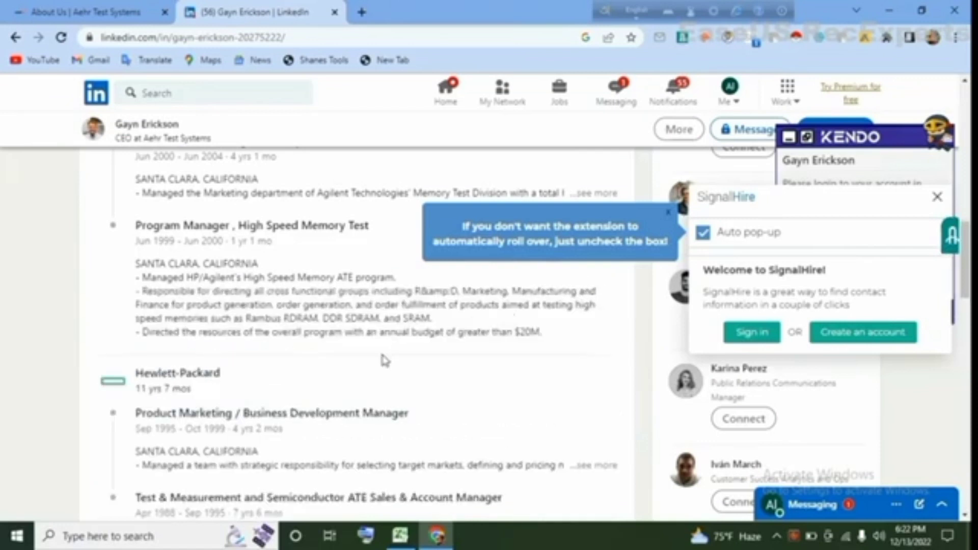
pyautogui.scroll(1, 382, 352)
pyautogui.scroll(4, 380, 349)
pyautogui.scroll(2, 380, 350)
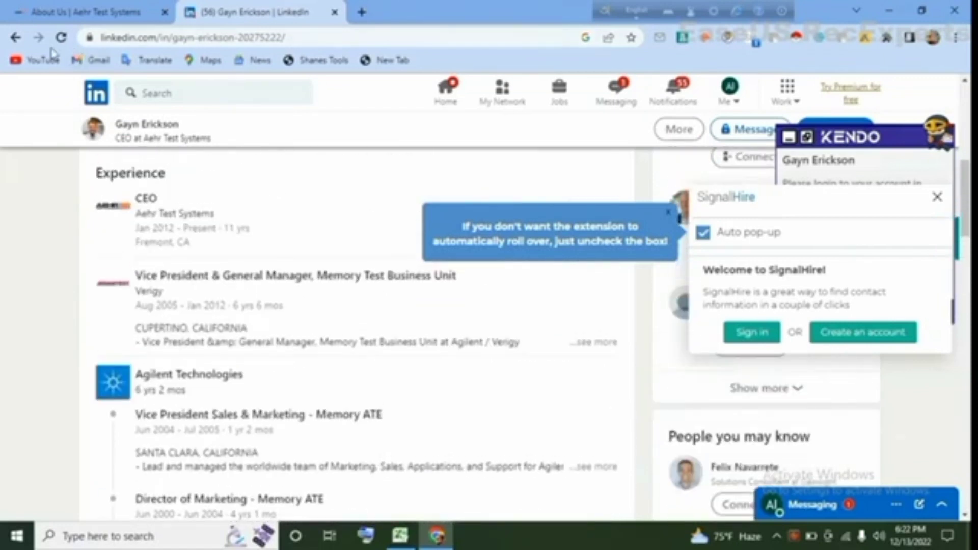
pyautogui.click(16, 40)
# Step: Change the search query from 'linkedin' to 'phone number'
pyautogui.click(314, 113)
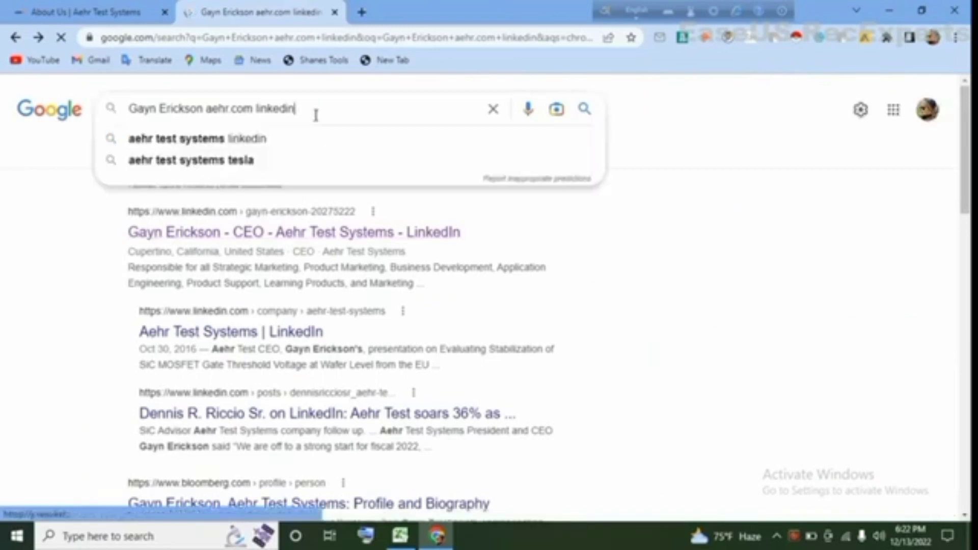
pyautogui.doubleClick(303, 110)
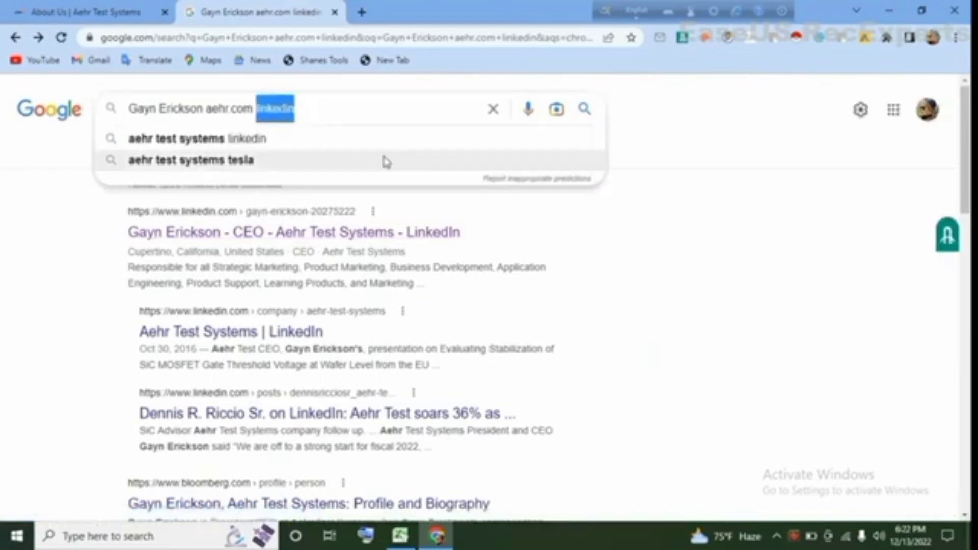
pyautogui.write('p')
pyautogui.click(331, 151)
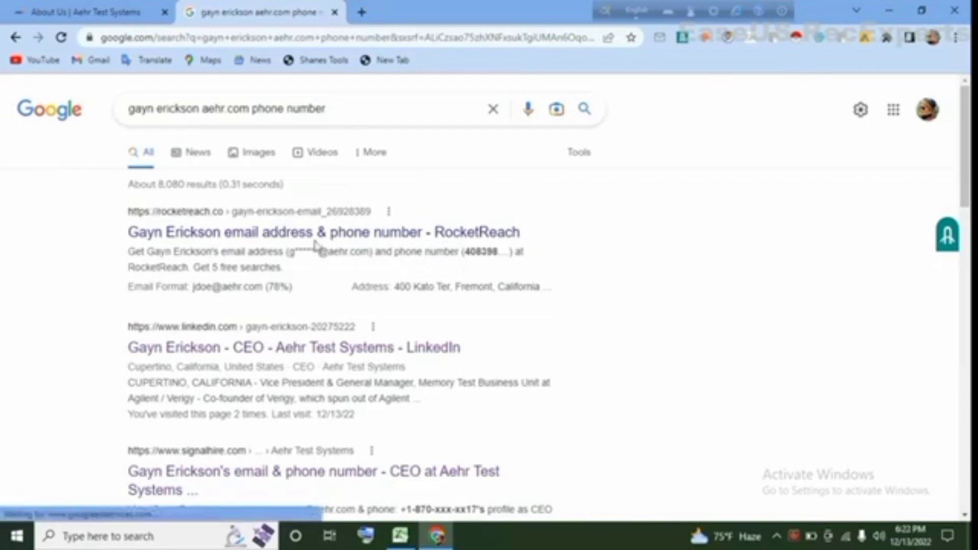
# Step: Check the RocketReach result, then open the Datanyze listing for the CEO
pyautogui.click(288, 235)
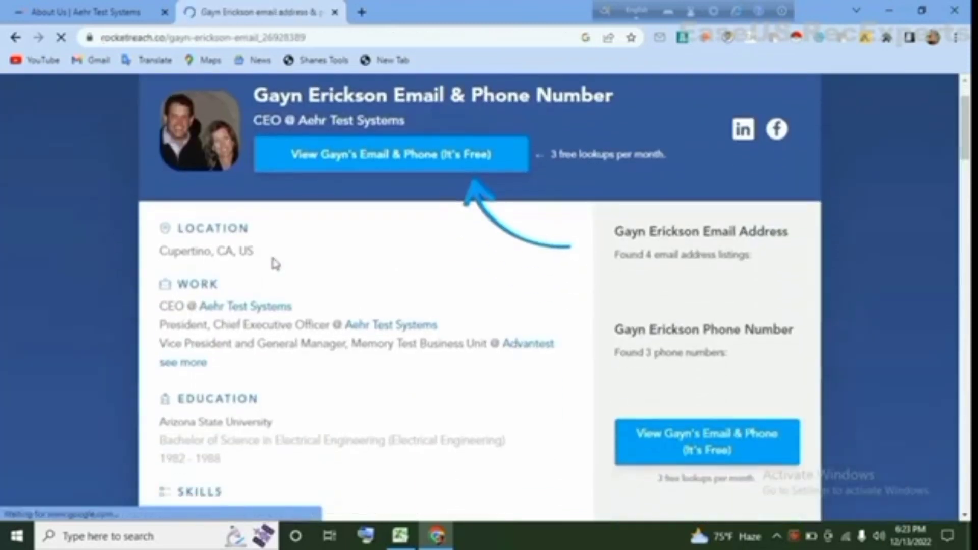
pyautogui.hotkey('alt', 'Left')
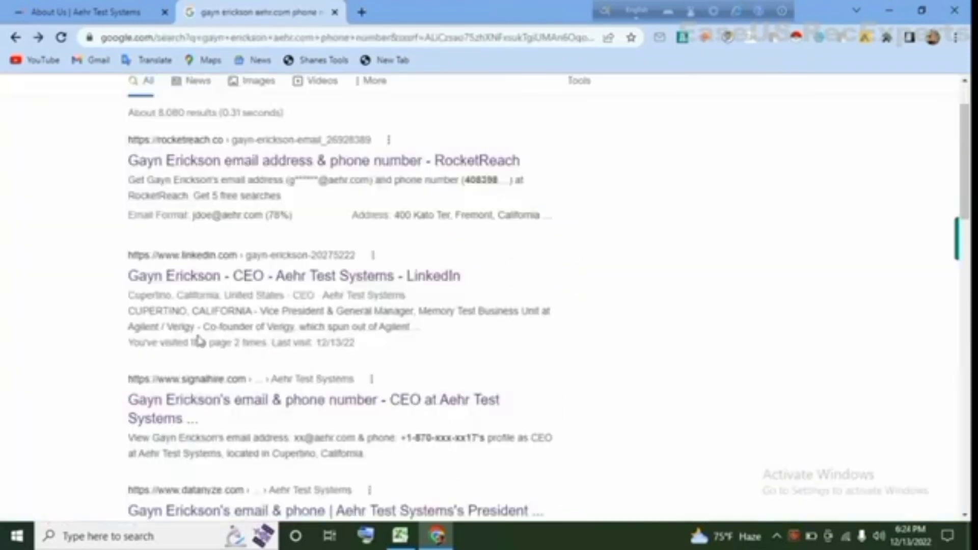
pyautogui.scroll(-3, 200, 337)
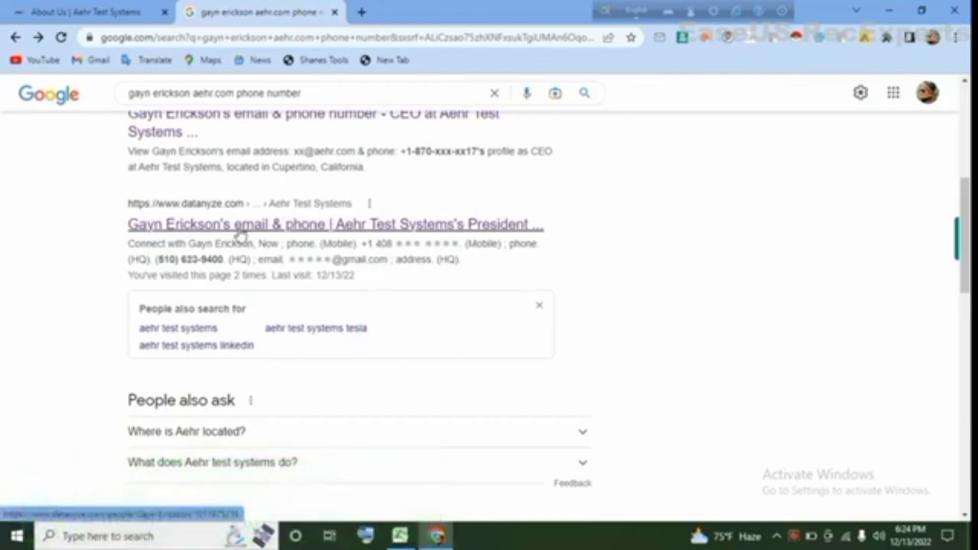
pyautogui.click(240, 229)
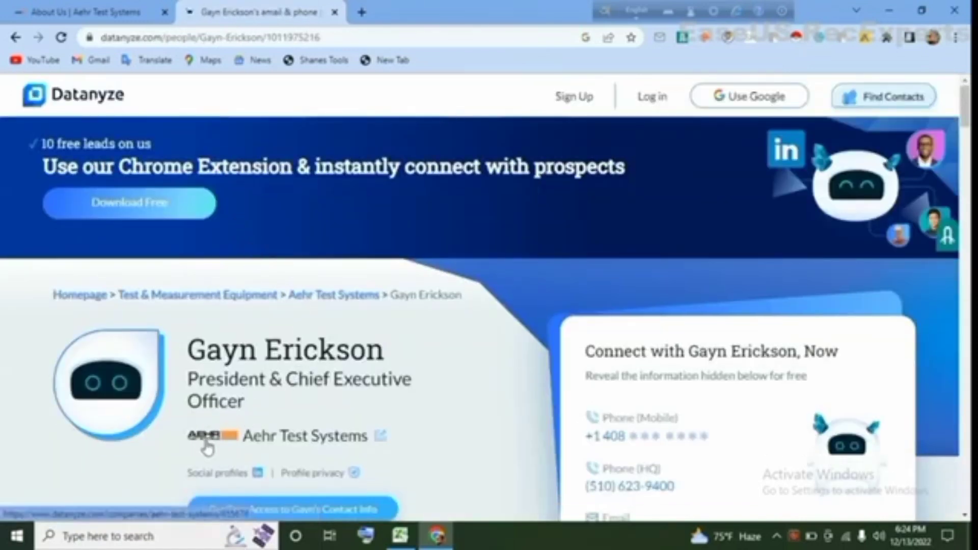
# Step: Copy the Phone (HQ) number from the CEO's Datanyze contact page
pyautogui.scroll(-1, 218, 447)
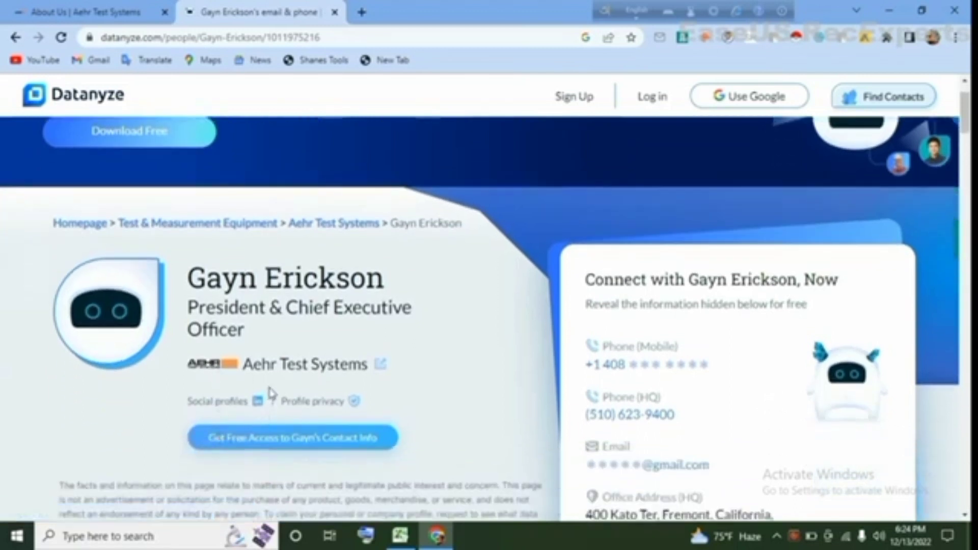
pyautogui.scroll(-1, 344, 380)
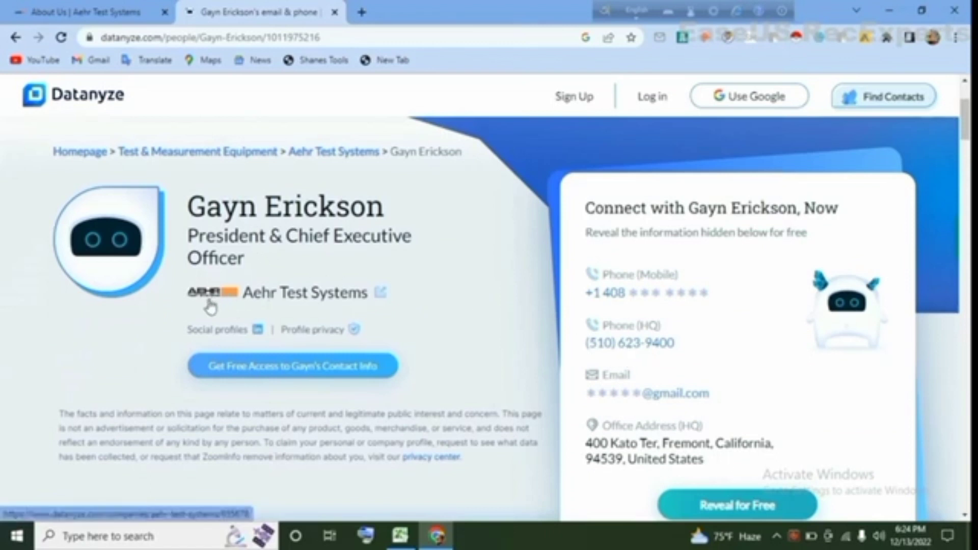
pyautogui.scroll(-1, 211, 307)
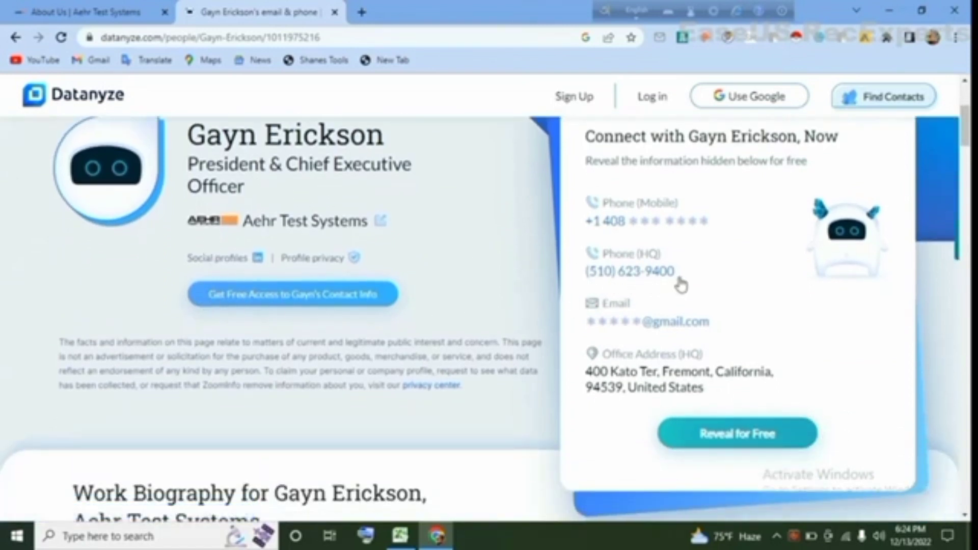
pyautogui.moveTo(684, 282); pyautogui.dragTo(595, 277)
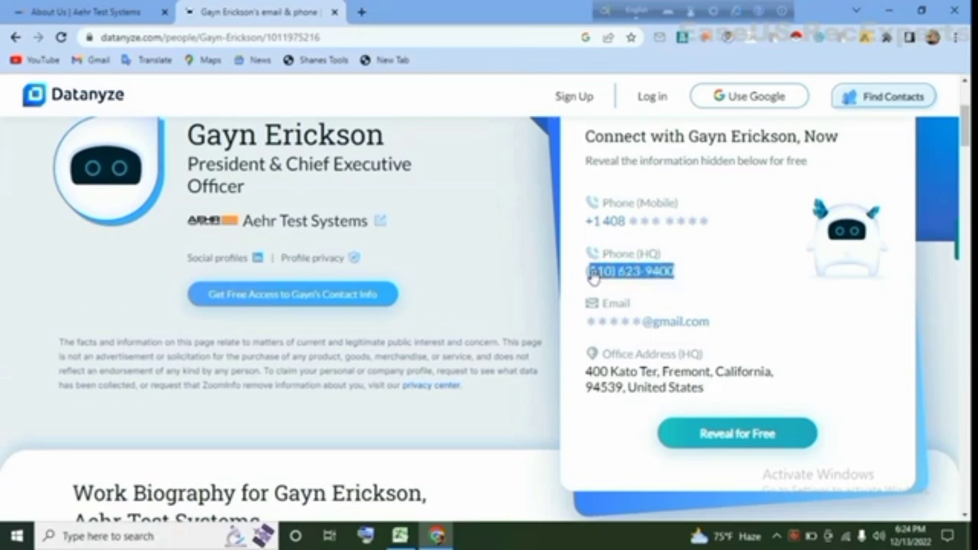
pyautogui.rightClick(609, 279)
pyautogui.click(640, 290)
pyautogui.click(399, 534)
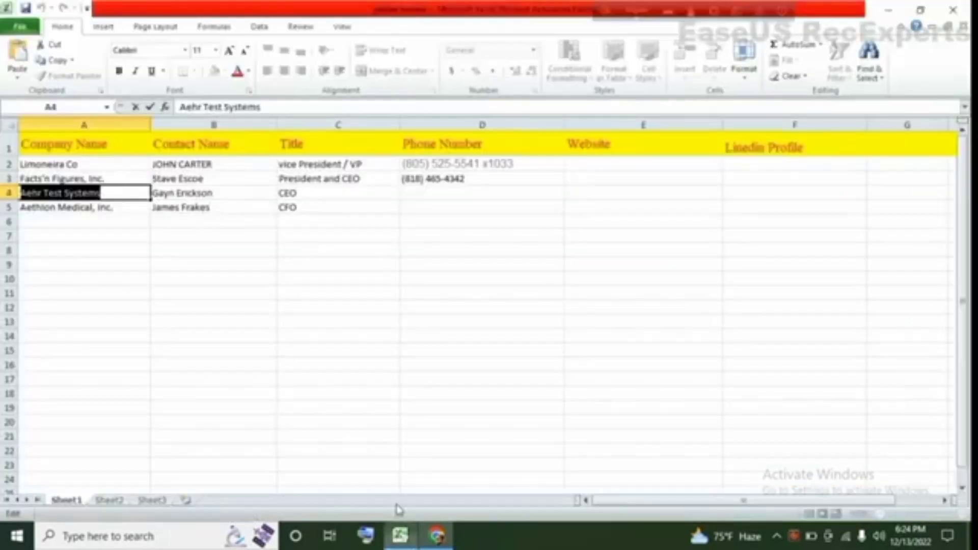
# Step: Paste the Aehr HQ phone number into cell D4
pyautogui.click(411, 198)
pyautogui.rightClick(437, 196)
pyautogui.click(463, 250)
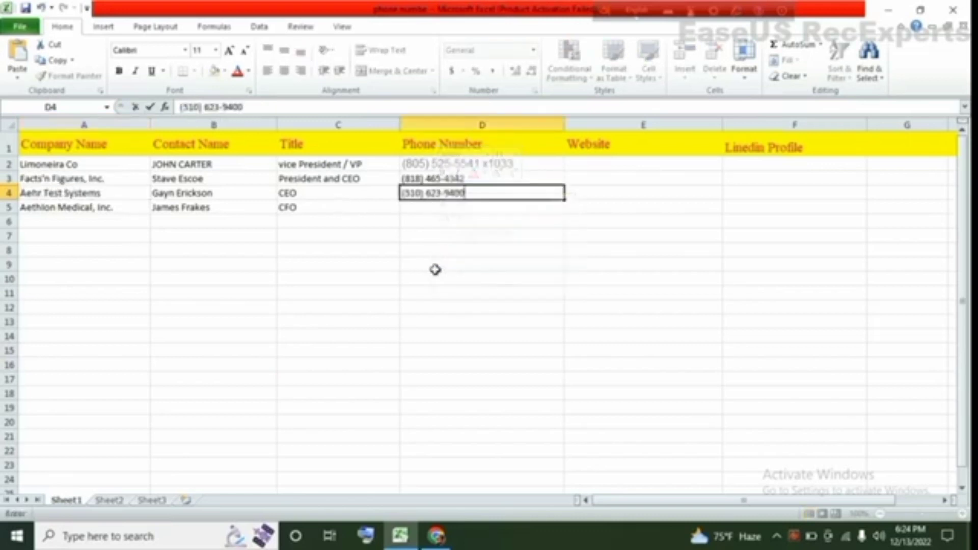
pyautogui.click(417, 277)
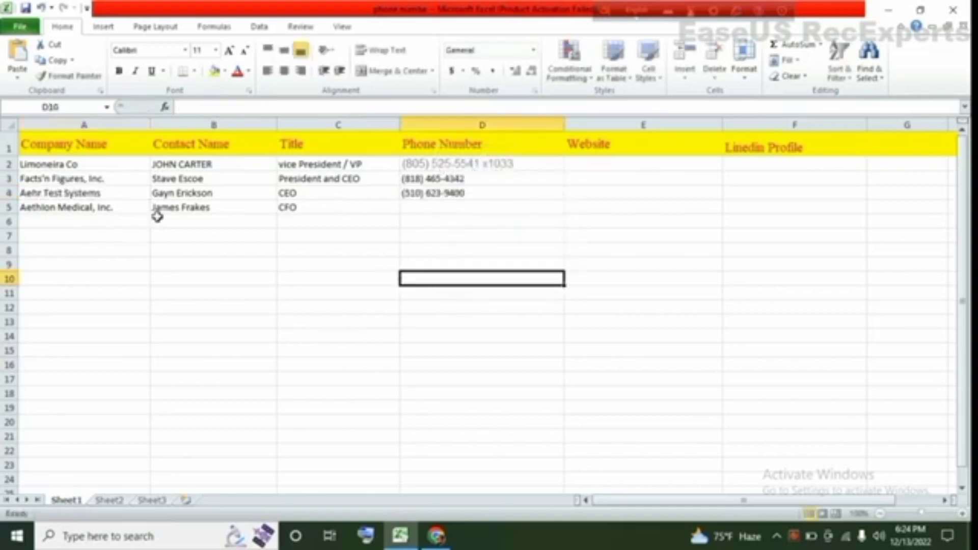
# Step: Copy the company name 'Aethlon Medical, Inc.' from cell A5
pyautogui.click(71, 206)
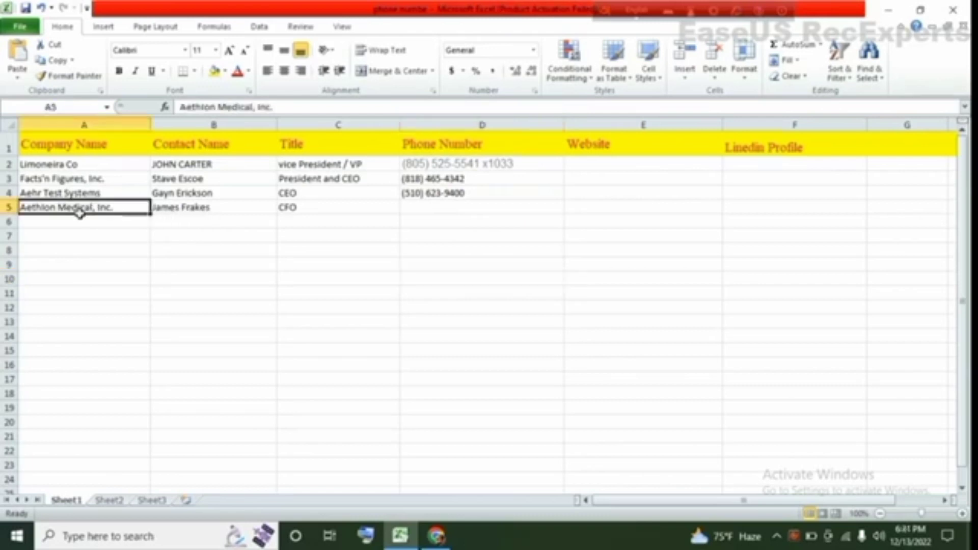
pyautogui.doubleClick(125, 211)
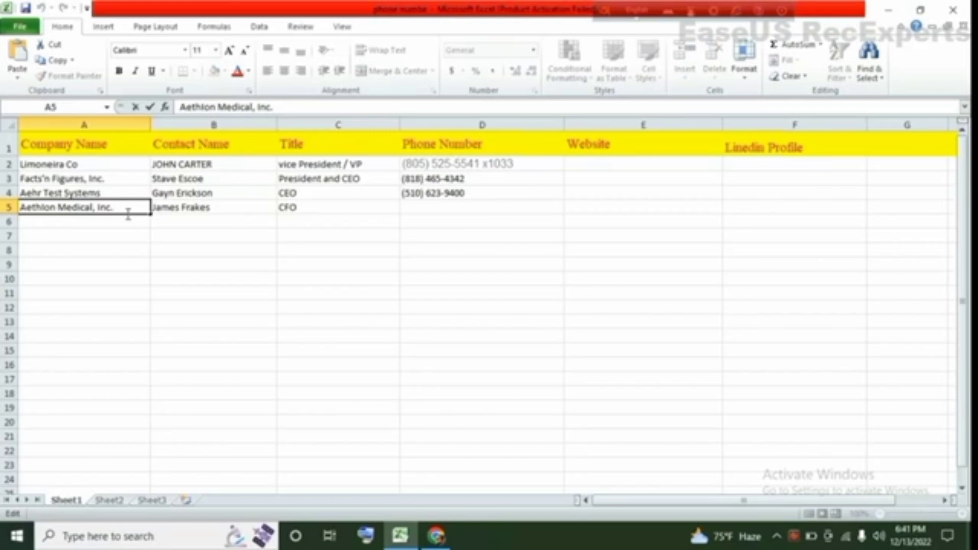
pyautogui.click(90, 168)
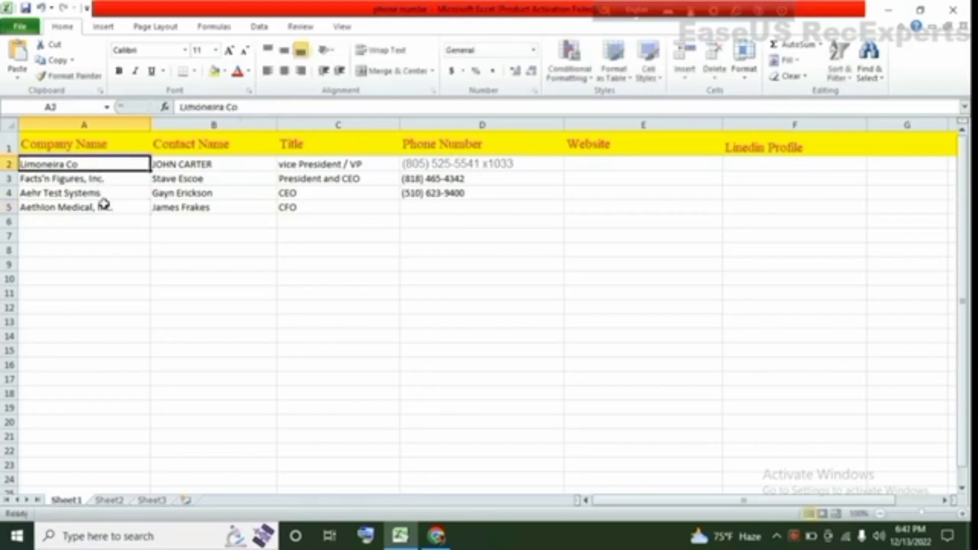
pyautogui.click(112, 210)
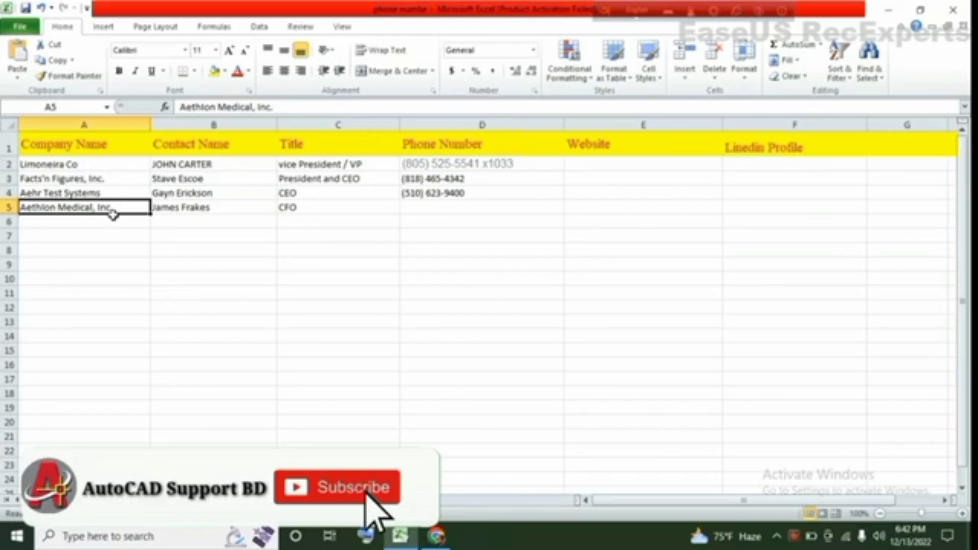
pyautogui.click(106, 193)
pyautogui.click(114, 209)
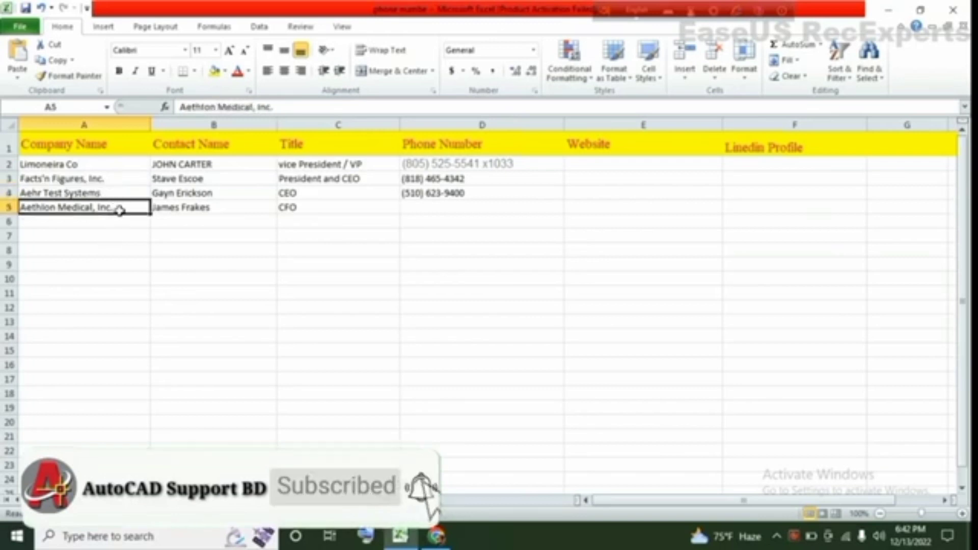
pyautogui.doubleClick(126, 214)
pyautogui.moveTo(126, 214); pyautogui.dragTo(36, 209)
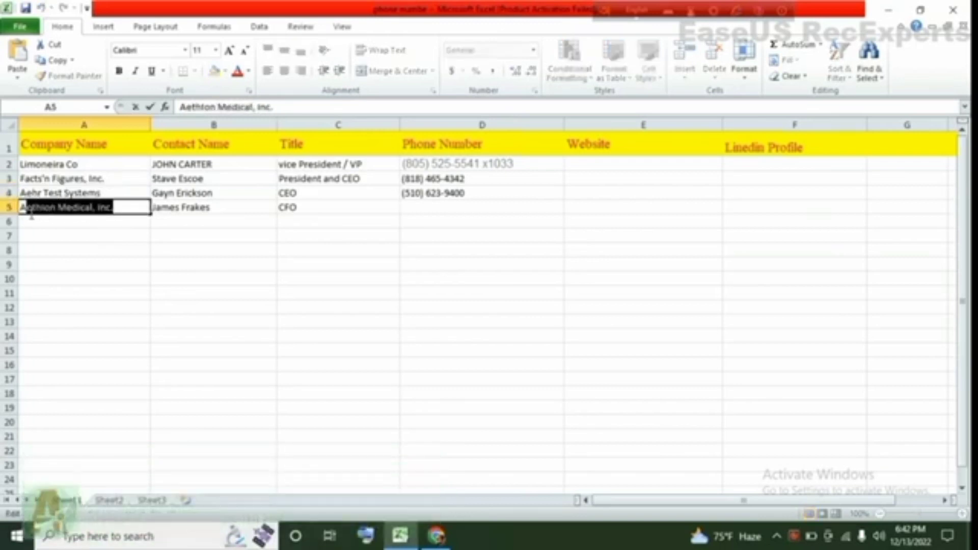
pyautogui.rightClick(35, 209)
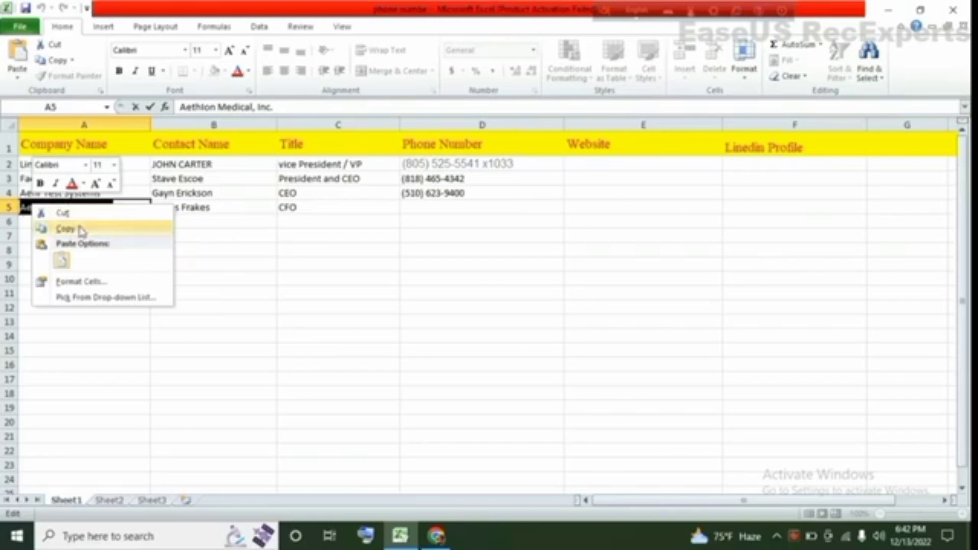
pyautogui.click(66, 227)
pyautogui.click(435, 535)
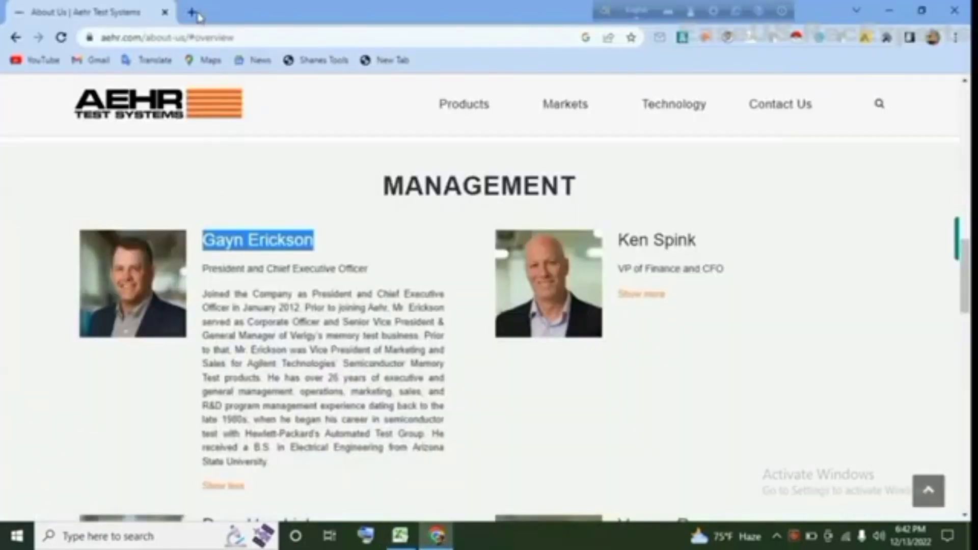
# Step: Search Aethlon Medical, Inc. in a new tab and open its official website
pyautogui.click(192, 12)
pyautogui.rightClick(147, 35)
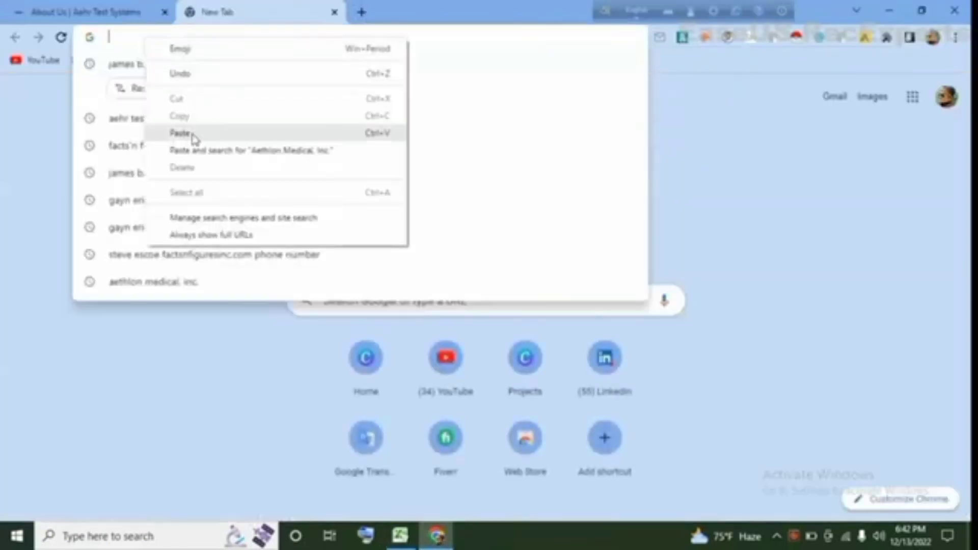
pyautogui.click(192, 134)
pyautogui.press('Return')
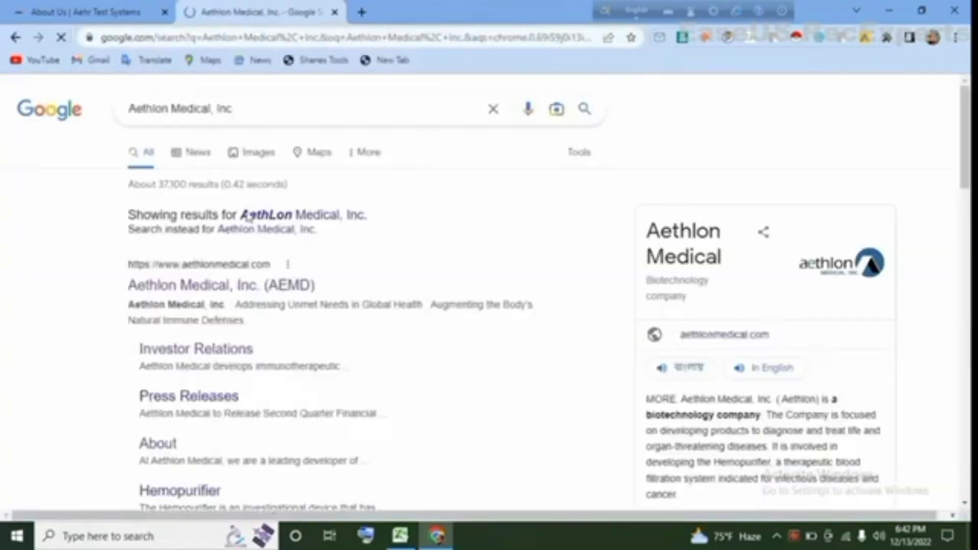
pyautogui.click(201, 292)
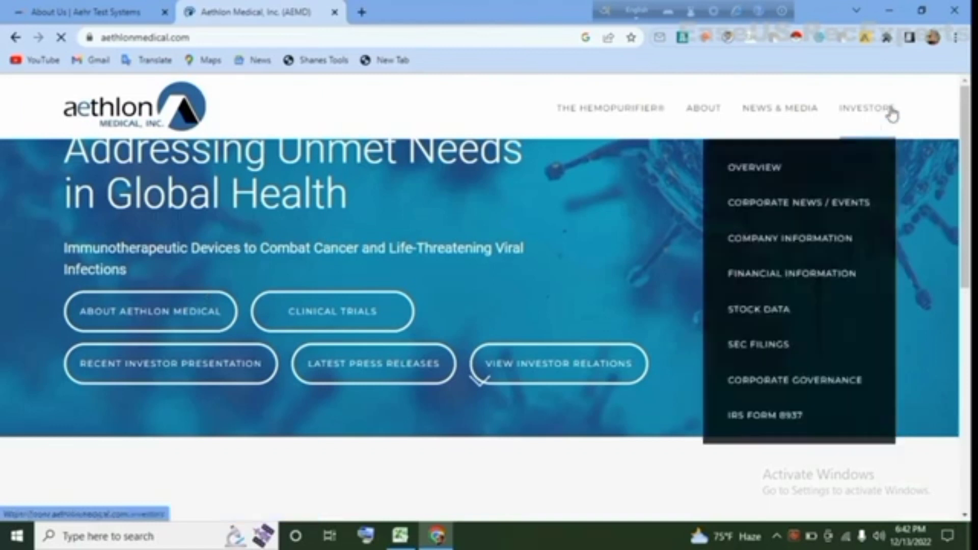
pyautogui.moveTo(703, 108)
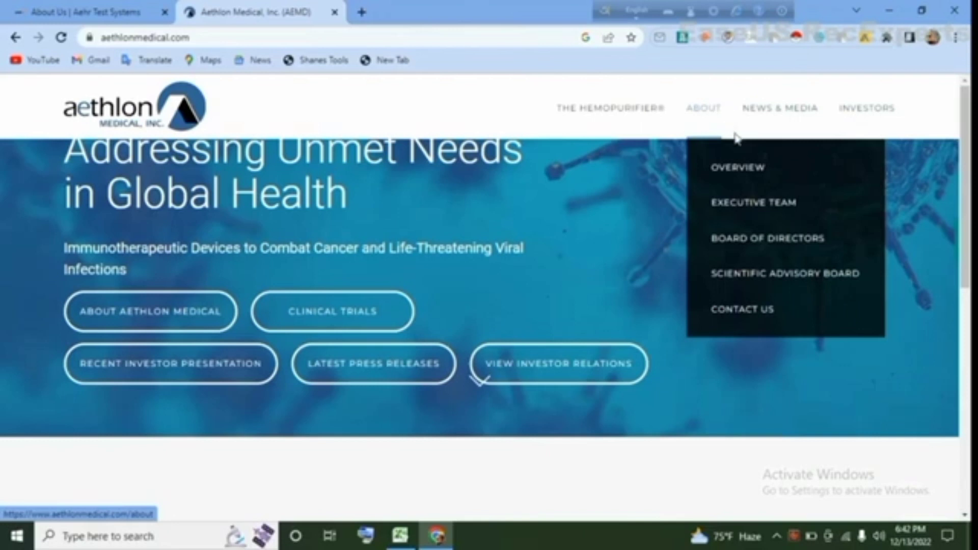
# Step: Open Aethlon Medical's About > Executive Team page and find the CFO, checking the contact in the spreadsheet
pyautogui.click(706, 114)
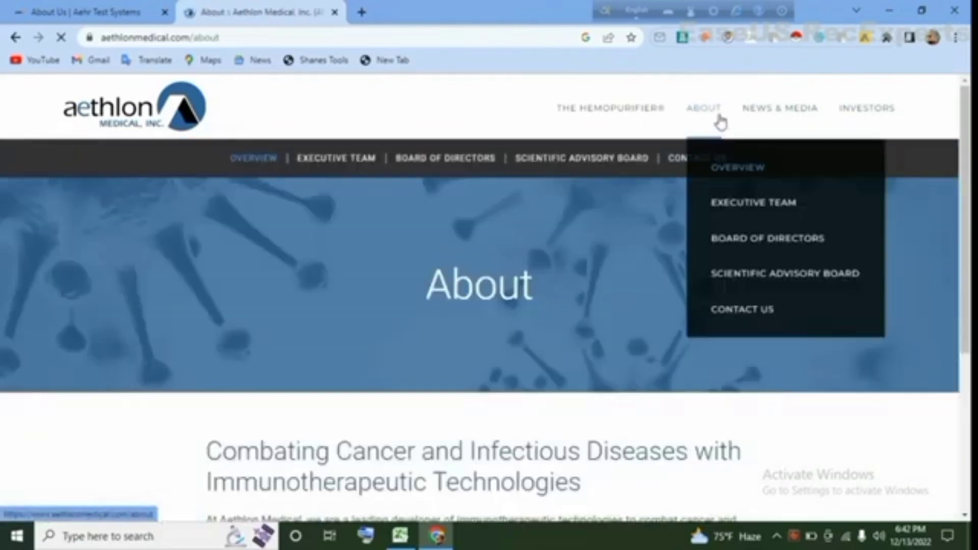
pyautogui.click(349, 167)
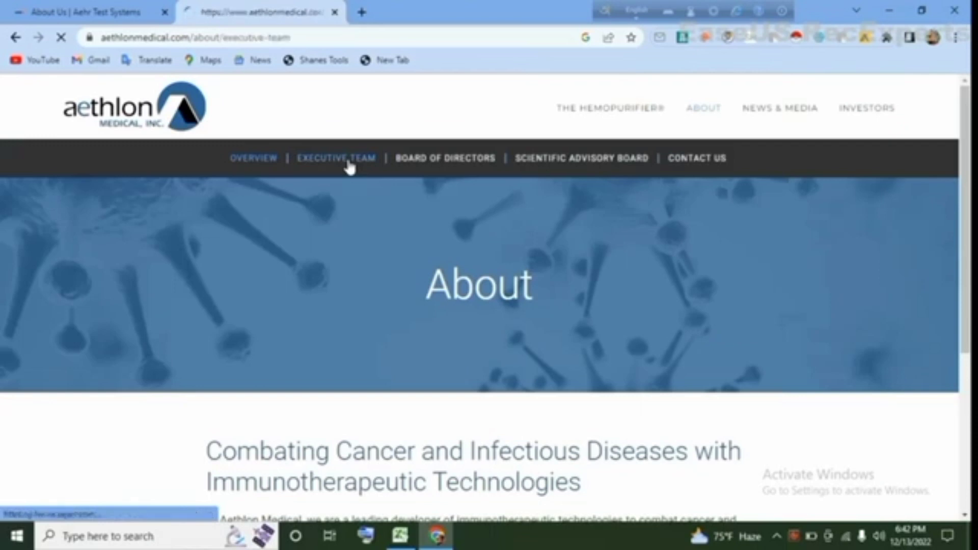
pyautogui.scroll(-3, 388, 432)
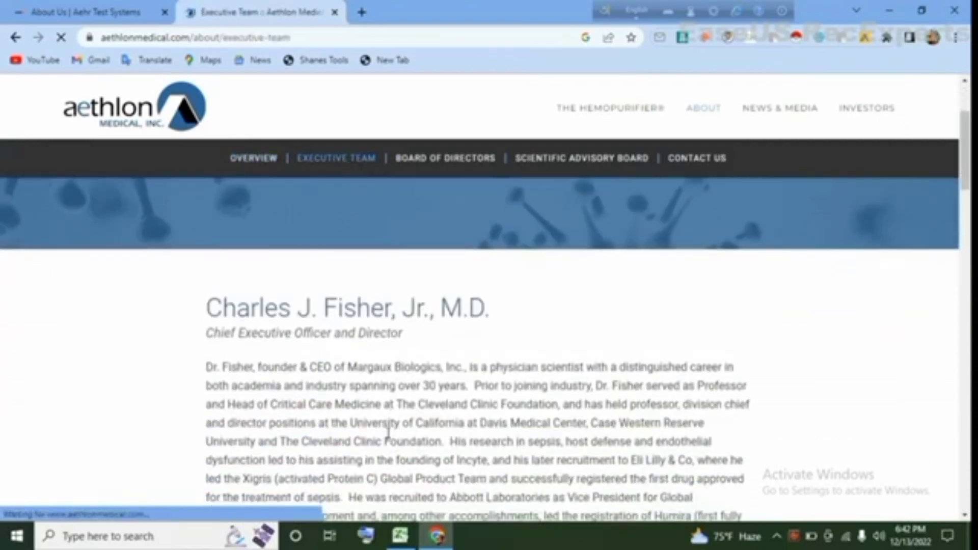
pyautogui.click(401, 535)
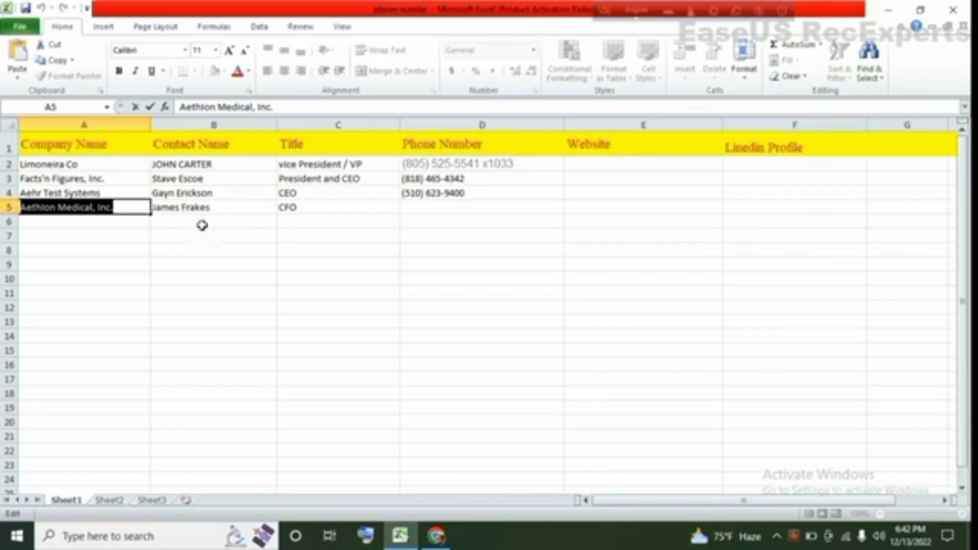
pyautogui.click(435, 534)
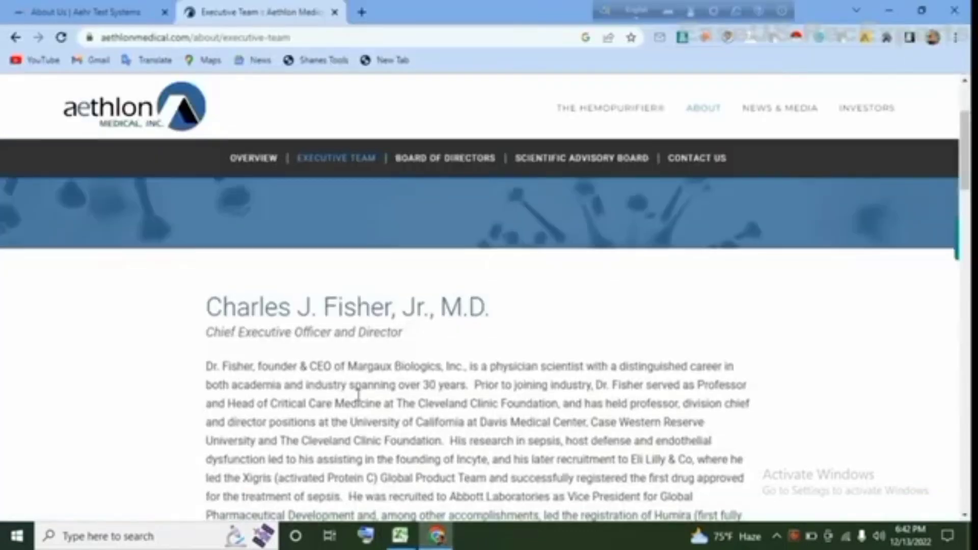
pyautogui.scroll(-3, 358, 395)
pyautogui.scroll(-5, 358, 392)
pyautogui.scroll(-2, 358, 387)
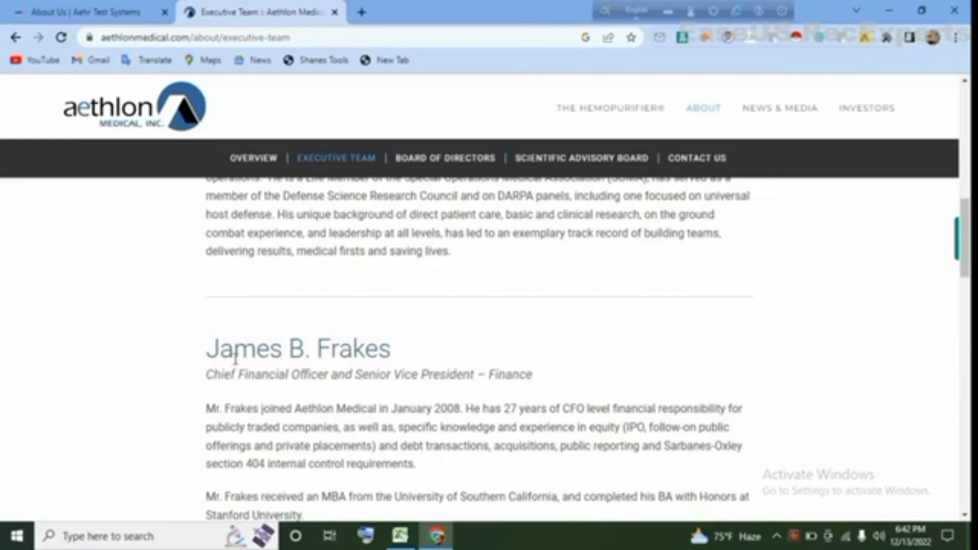
pyautogui.scroll(-1, 420, 362)
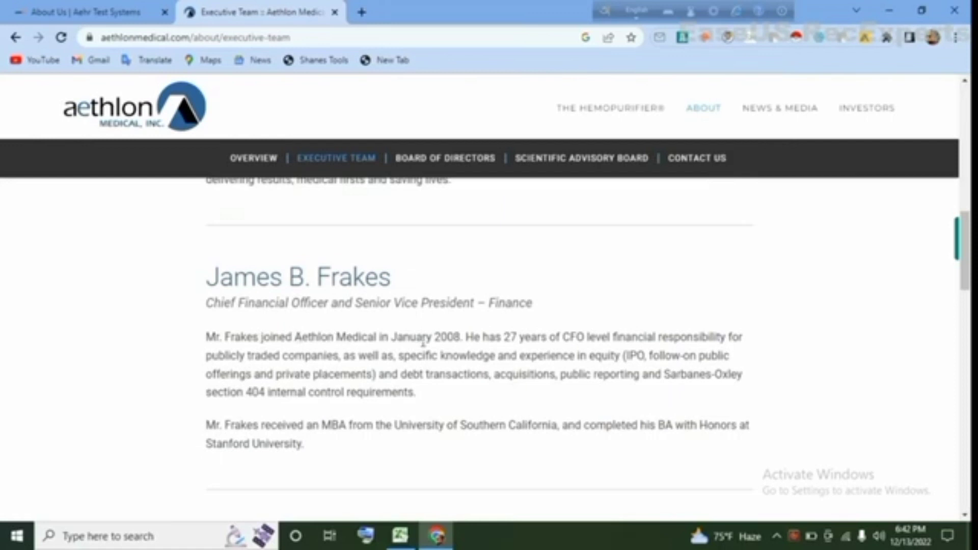
pyautogui.scroll(-1, 466, 381)
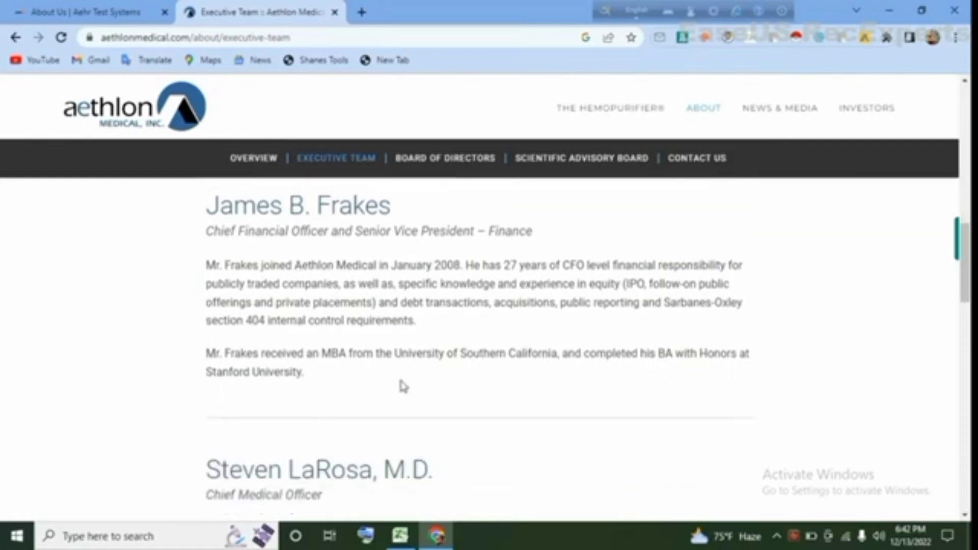
pyautogui.scroll(1, 370, 383)
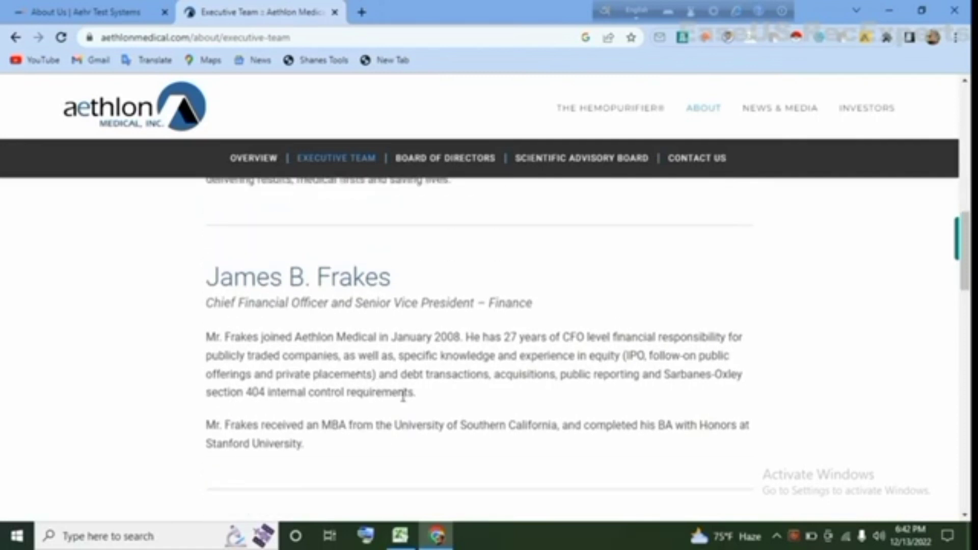
# Step: Copy the CFO's name from the Executive Team page and start a blank browser tab
pyautogui.moveTo(392, 278); pyautogui.dragTo(206, 277)
pyautogui.rightClick(256, 267)
pyautogui.click(299, 277)
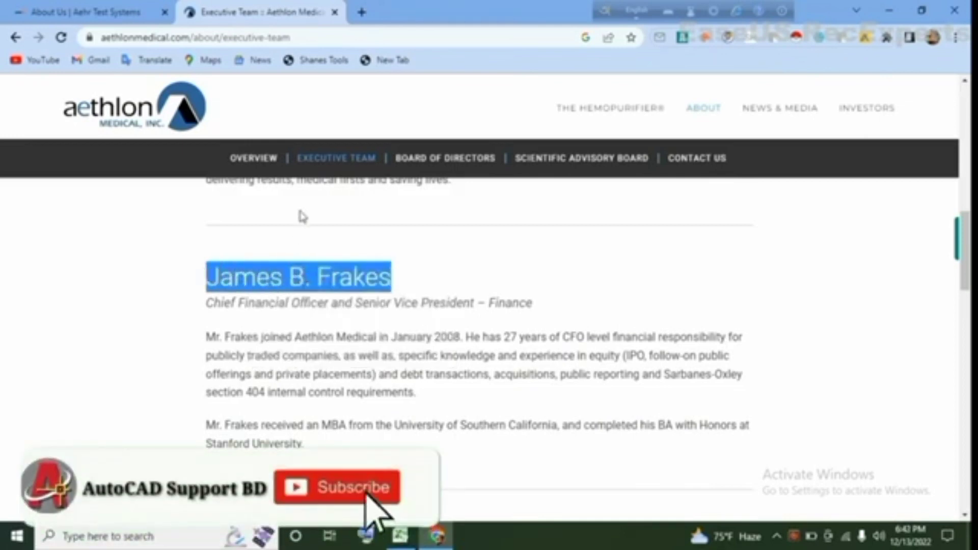
pyautogui.click(362, 12)
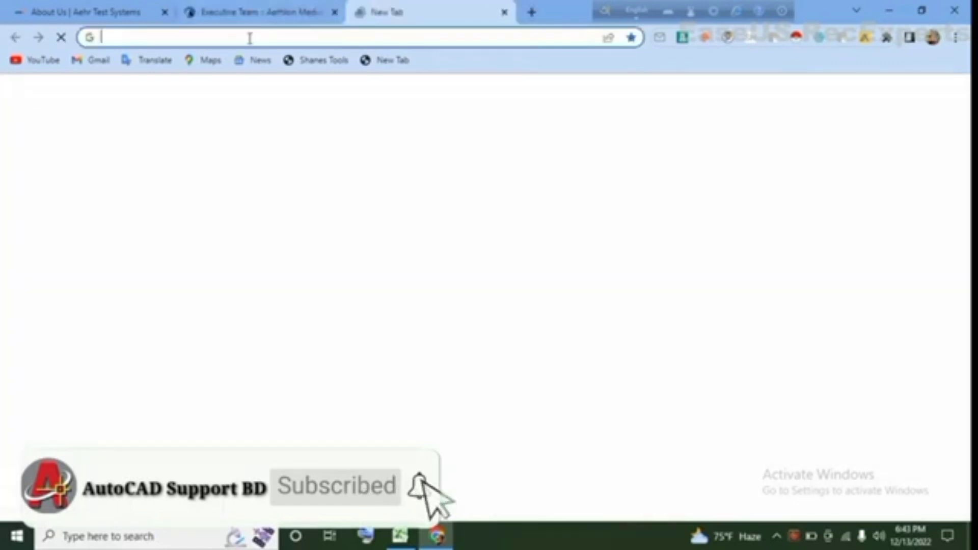
# Step: Search Google for the CFO's name with aethlonmedical.com and 'phone number'
pyautogui.rightClick(252, 37)
pyautogui.click(284, 127)
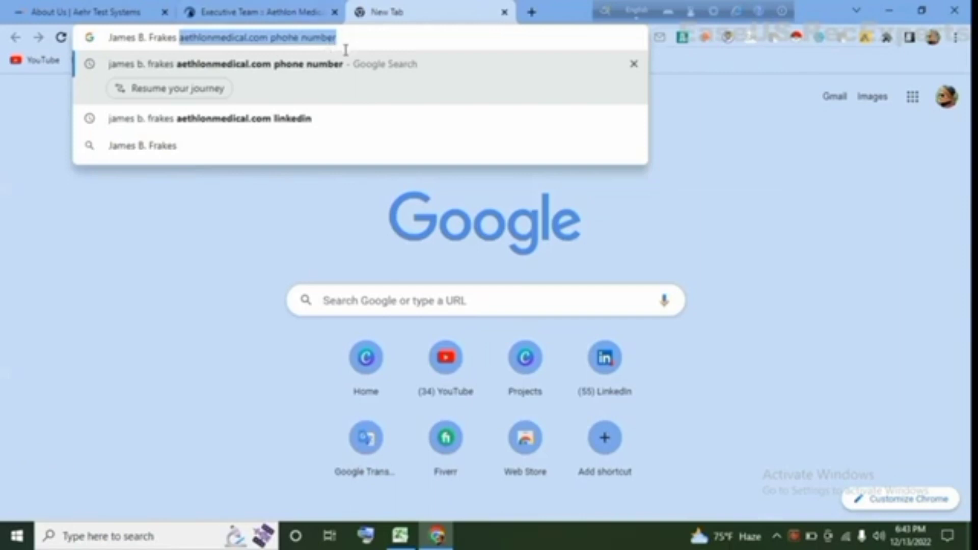
pyautogui.press('Return')
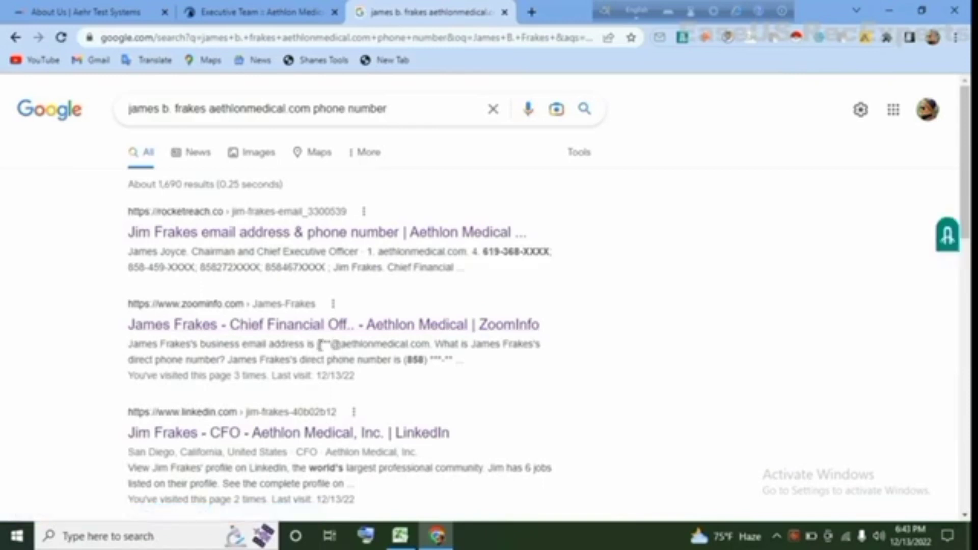
pyautogui.scroll(-2, 320, 345)
pyautogui.scroll(-10, 357, 387)
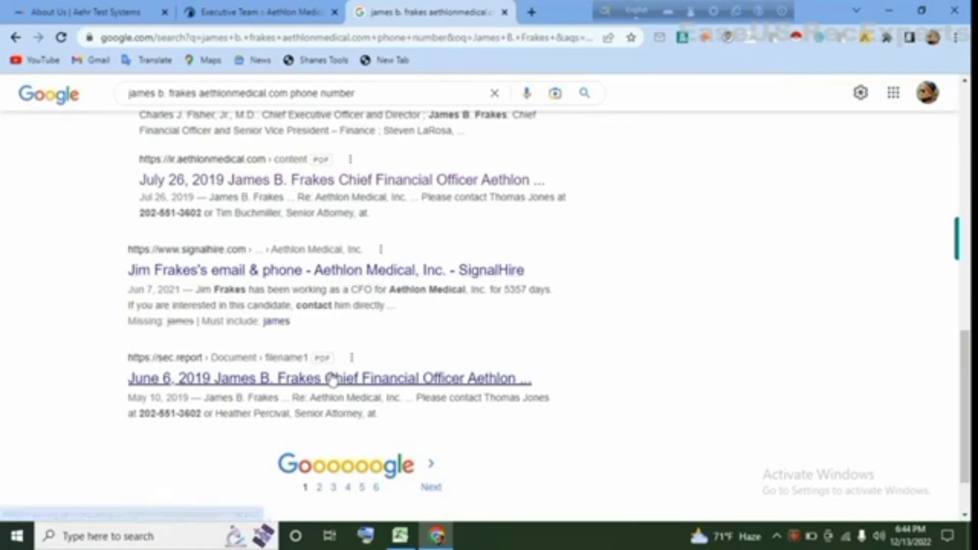
# Step: Copy the phone number from the June 6 search result and return to the lead list
pyautogui.moveTo(208, 421); pyautogui.dragTo(145, 419)
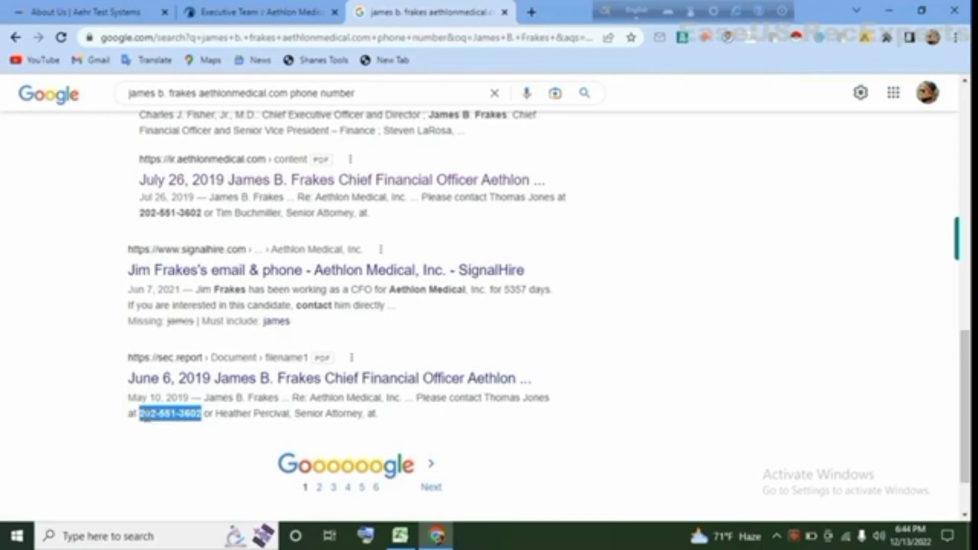
pyautogui.rightClick(173, 413)
pyautogui.click(196, 290)
pyautogui.click(405, 537)
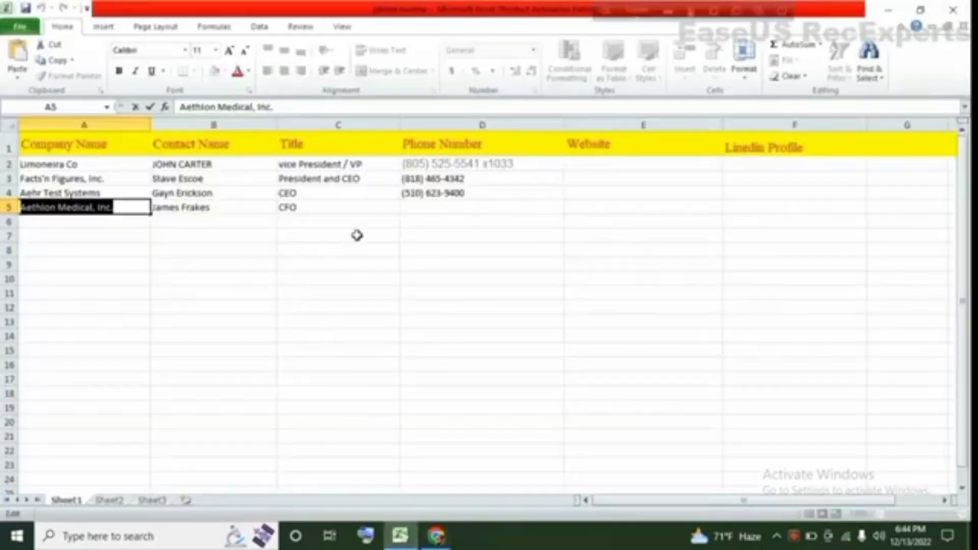
# Step: Paste the copied phone number into D5 as text only for Aethlon Medical
pyautogui.click(430, 210)
pyautogui.rightClick(431, 210)
pyautogui.click(445, 250)
pyautogui.click(445, 250)
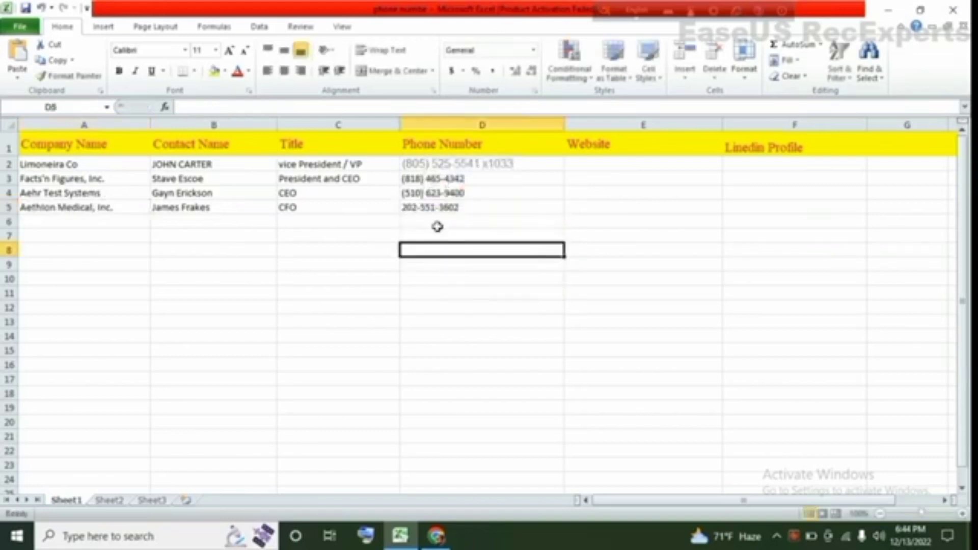